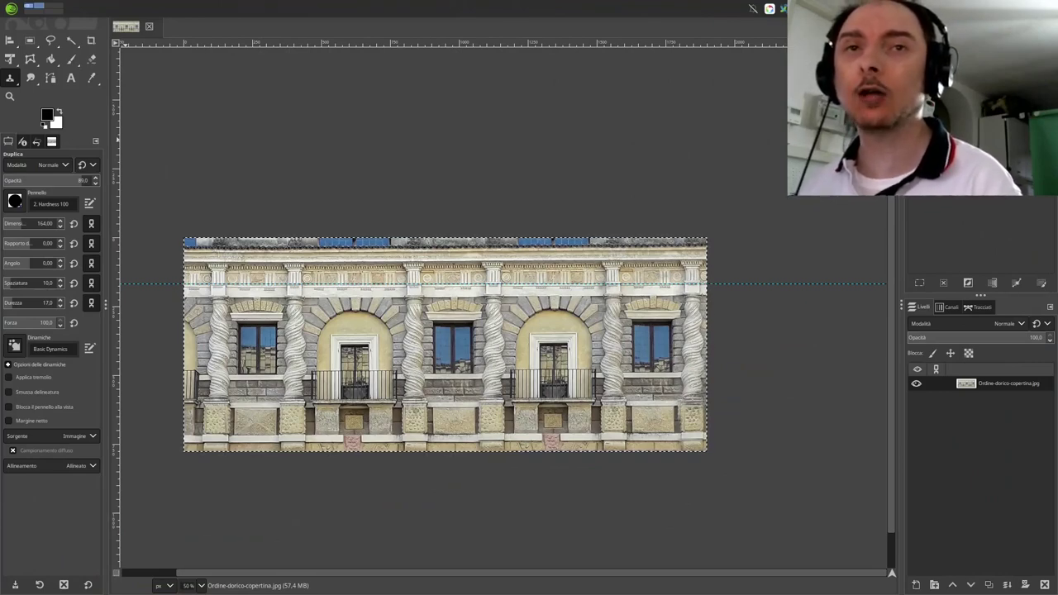
Scroll around the facade image to review the cloned extension
{"action": "scroll", "coordinate": [271, 393], "scroll_direction": "up", "scroll_amount": 2}
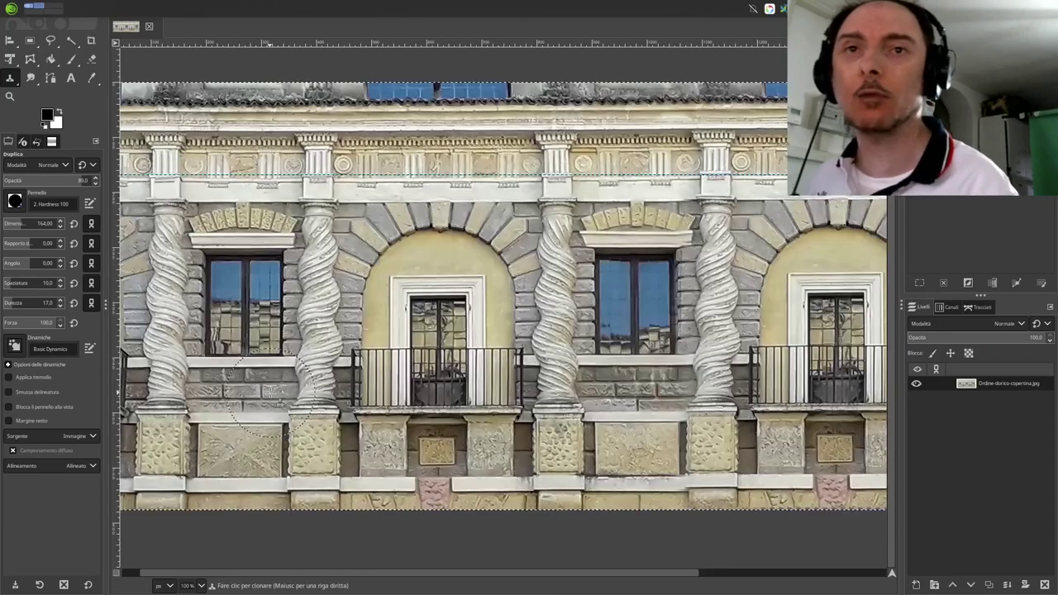
{"action": "scroll", "coordinate": [270, 392], "scroll_direction": "up", "scroll_amount": 1}
{"action": "scroll", "coordinate": [271, 393], "scroll_direction": "down", "scroll_amount": 3}
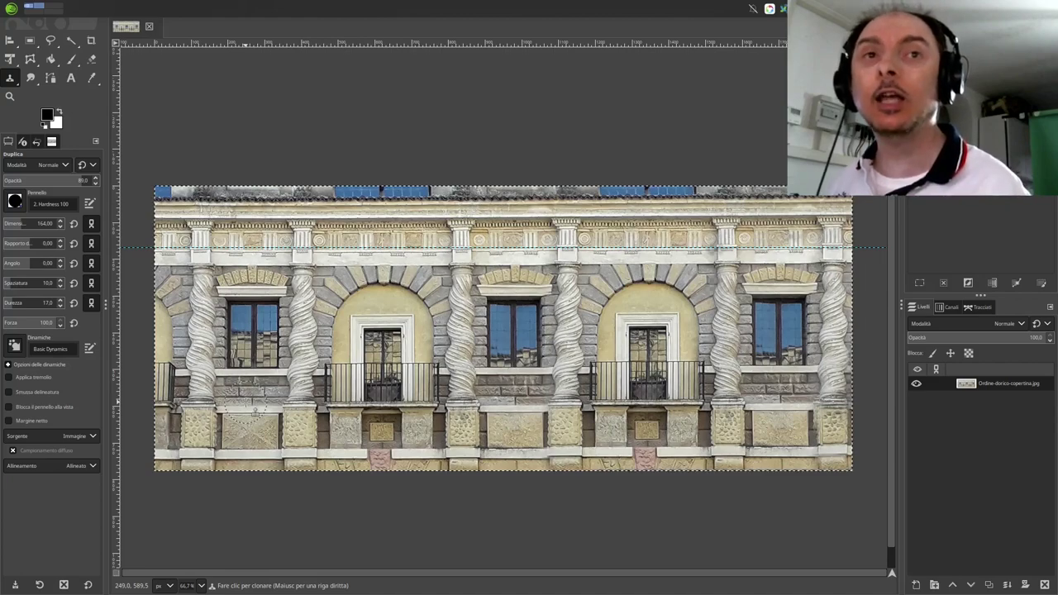
{"action": "scroll", "coordinate": [594, 310], "scroll_direction": "up", "scroll_amount": 3, "text": "ctrl"}
{"action": "scroll", "coordinate": [594, 310], "scroll_direction": "up", "scroll_amount": 3, "text": "ctrl"}
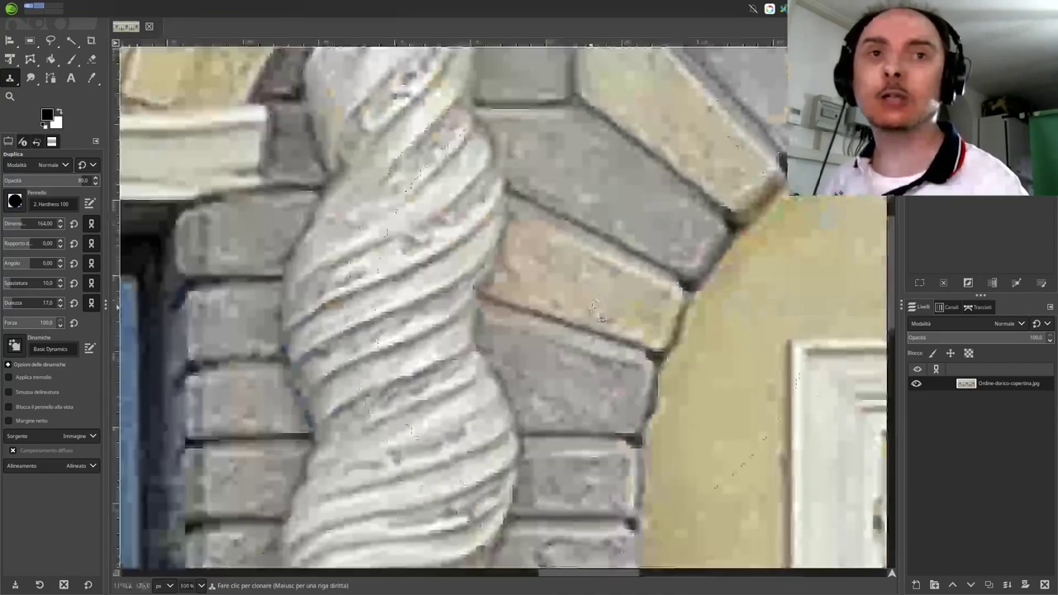
{"action": "scroll", "coordinate": [593, 310], "scroll_direction": "down", "scroll_amount": 2, "text": "ctrl"}
{"action": "scroll", "coordinate": [596, 208], "scroll_direction": "up", "scroll_amount": 2, "text": "ctrl"}
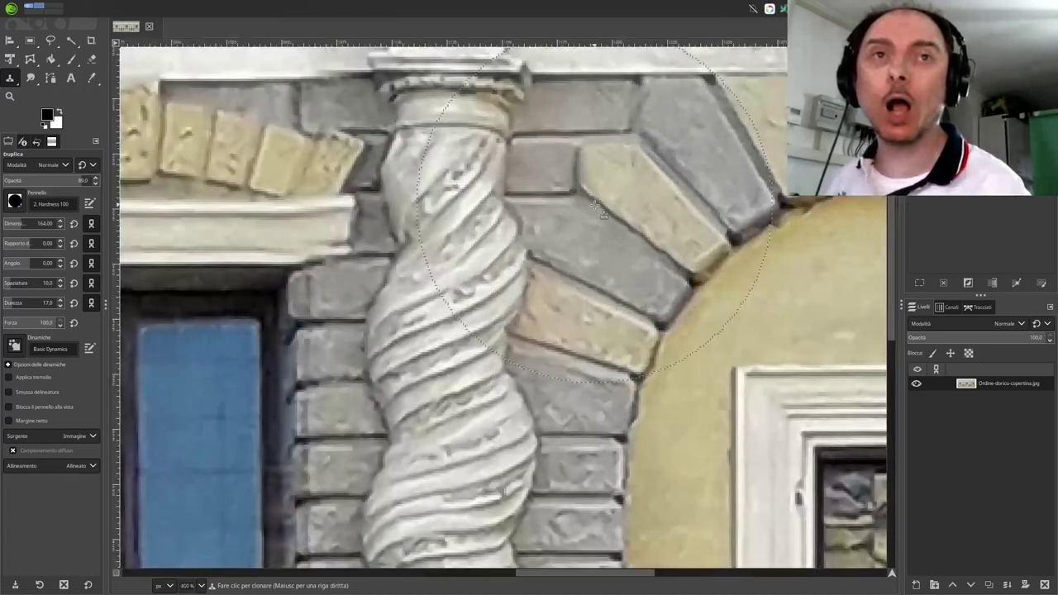
{"action": "scroll", "coordinate": [595, 208], "scroll_direction": "down", "scroll_amount": 1, "text": "ctrl"}
{"action": "scroll", "coordinate": [596, 210], "scroll_direction": "down", "scroll_amount": 1, "text": "ctrl"}
{"action": "scroll", "coordinate": [557, 210], "scroll_direction": "down", "scroll_amount": 3, "text": "ctrl"}
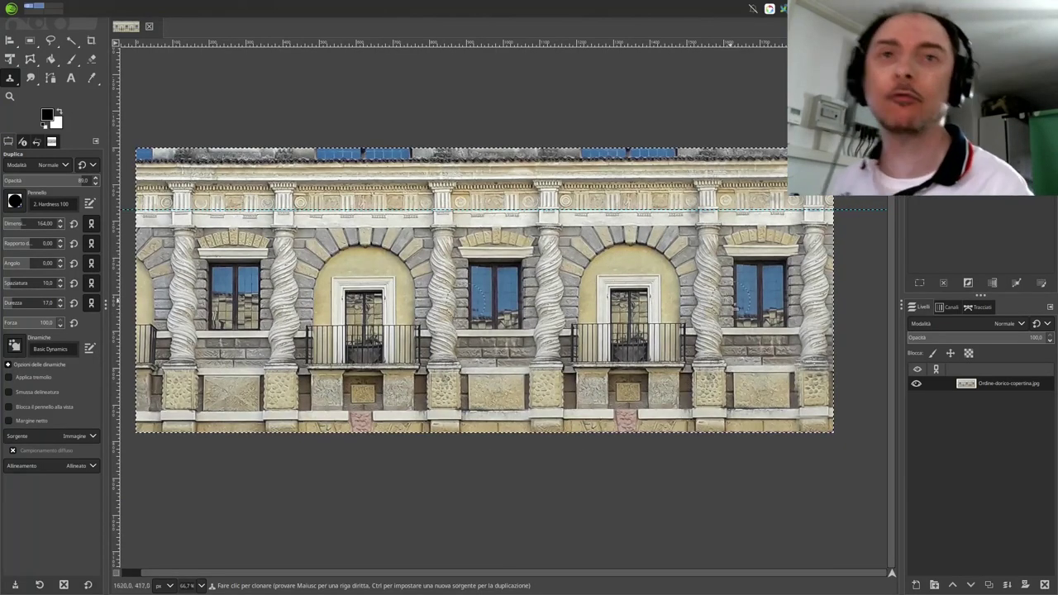
{"action": "scroll", "coordinate": [562, 299], "scroll_direction": "up", "scroll_amount": 1, "text": "ctrl"}
{"action": "scroll", "coordinate": [562, 300], "scroll_direction": "up", "scroll_amount": 1, "text": "ctrl"}
{"action": "scroll", "coordinate": [571, 306], "scroll_direction": "up", "scroll_amount": 1, "text": "ctrl"}
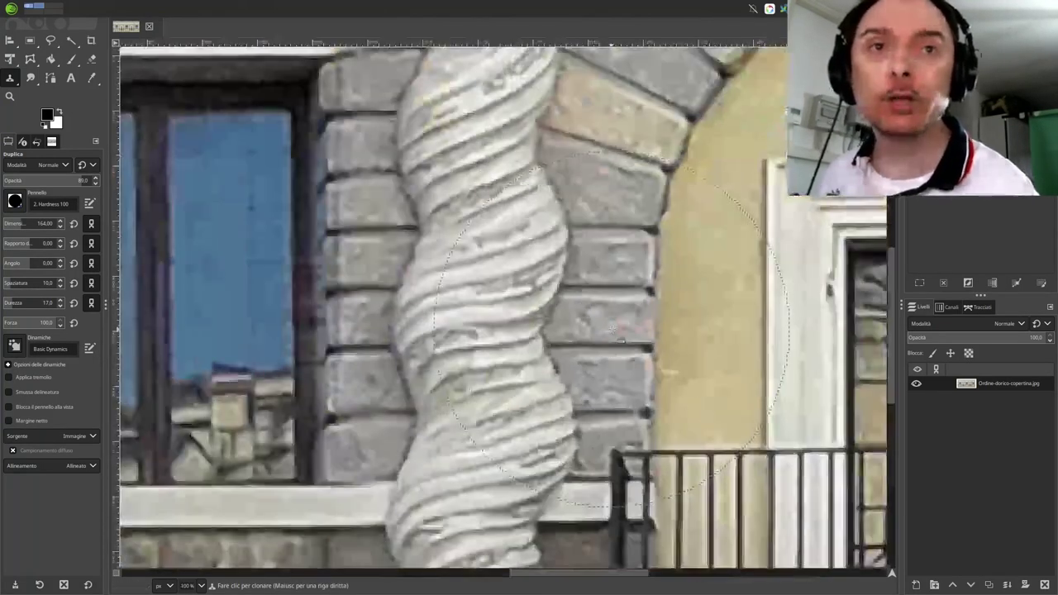
{"action": "scroll", "coordinate": [579, 314], "scroll_direction": "up", "scroll_amount": 2, "text": "ctrl"}
{"action": "scroll", "coordinate": [613, 331], "scroll_direction": "down", "scroll_amount": 2, "text": "ctrl"}
{"action": "scroll", "coordinate": [613, 331], "scroll_direction": "down", "scroll_amount": 5, "text": "ctrl"}
{"action": "scroll", "coordinate": [613, 331], "scroll_direction": "down", "scroll_amount": 2, "text": "ctrl"}
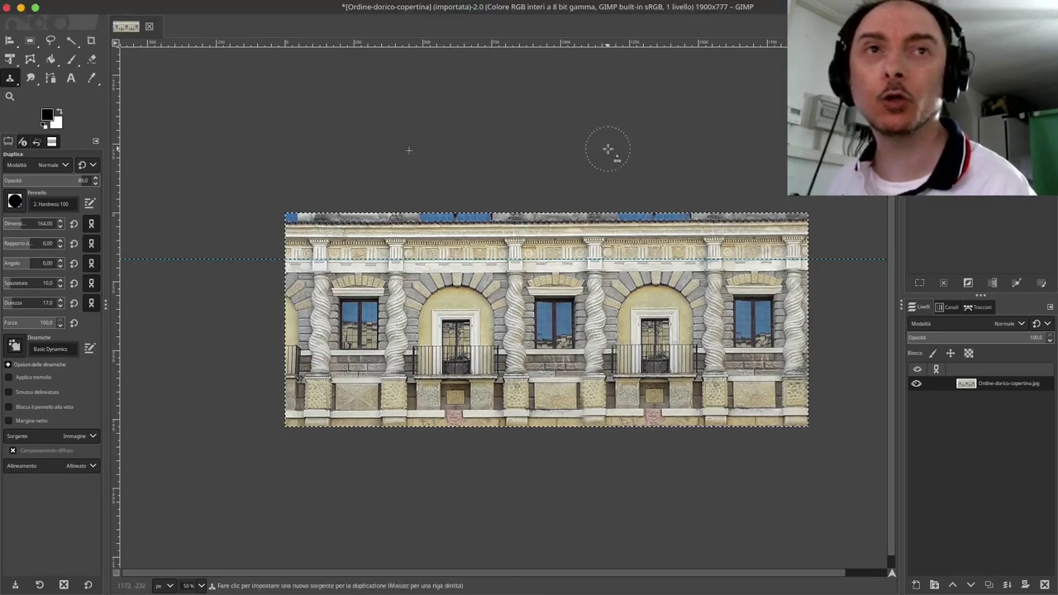
Undo the clone strokes, the transparent extension and the canvas widening
{"action": "key", "text": "ctrl+z"}
{"action": "key", "text": "ctrl+z"}
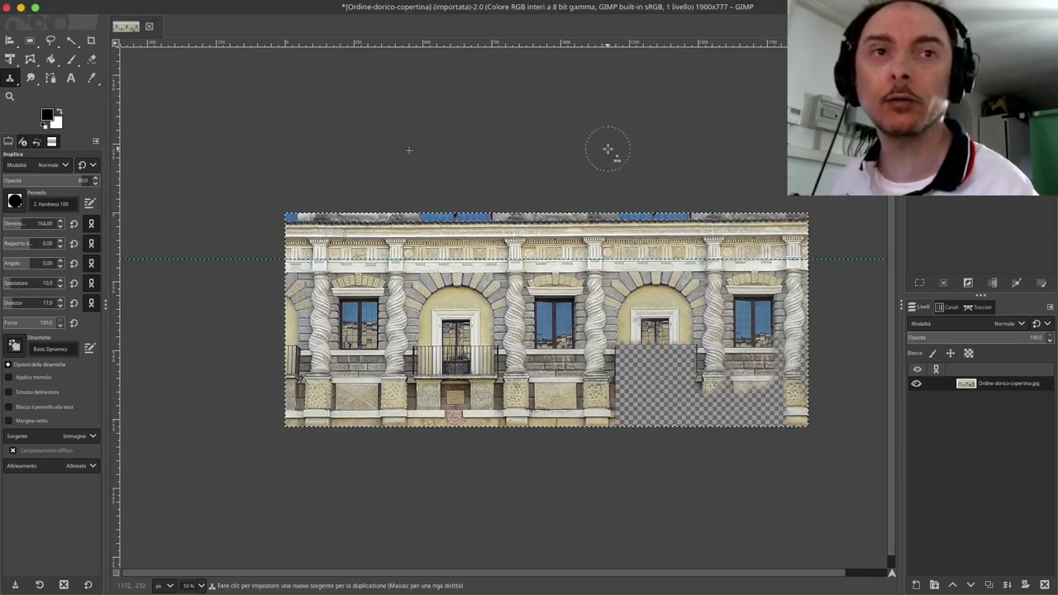
{"action": "key", "text": "ctrl+z"}
{"action": "key", "text": "ctrl+z"}
{"action": "key", "text": "ctrl+z"}
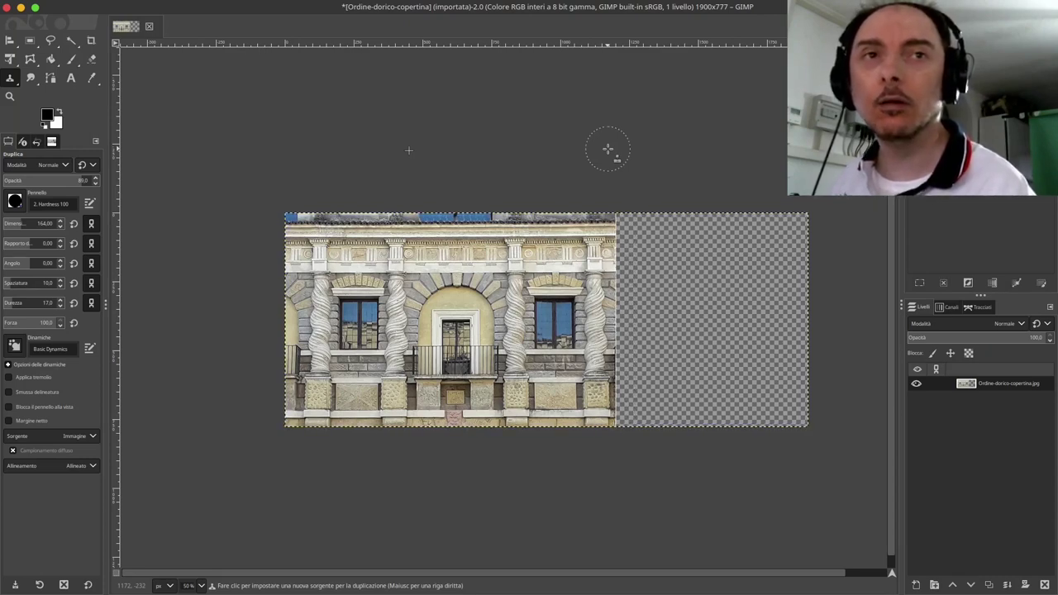
{"action": "key", "text": "ctrl+period"}
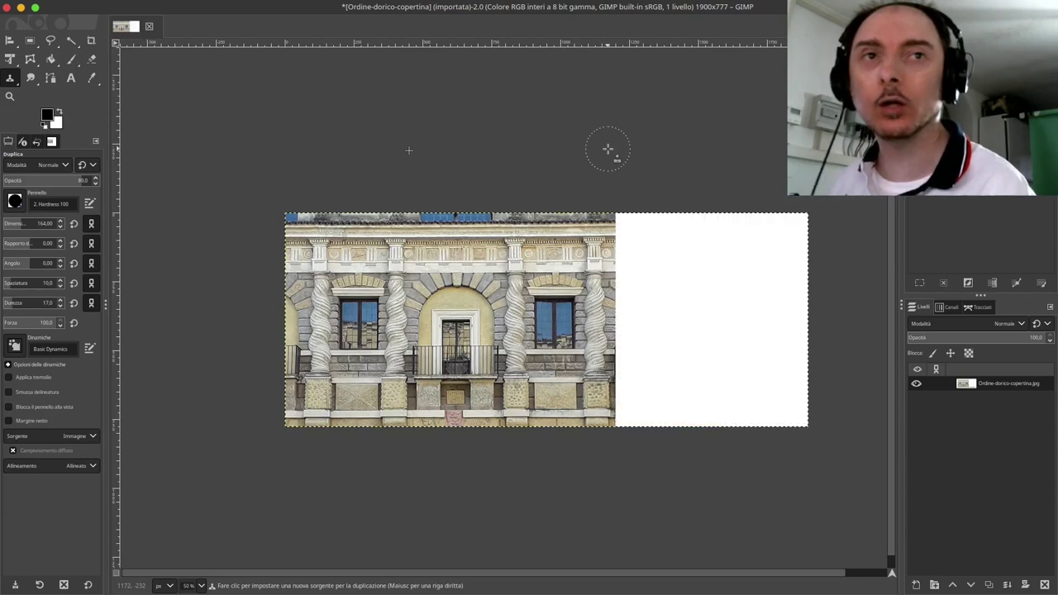
{"action": "key", "text": "ctrl+z"}
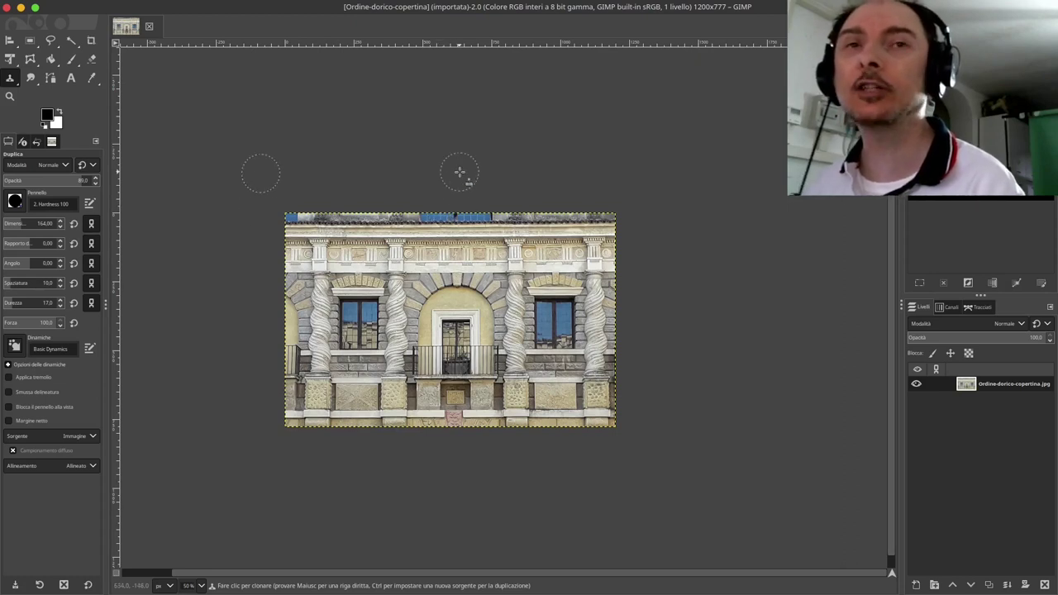
In the Clone options keep Sorgente on Immagine and set Allineamento to Nessuno
{"action": "left_click", "coordinate": [91, 436]}
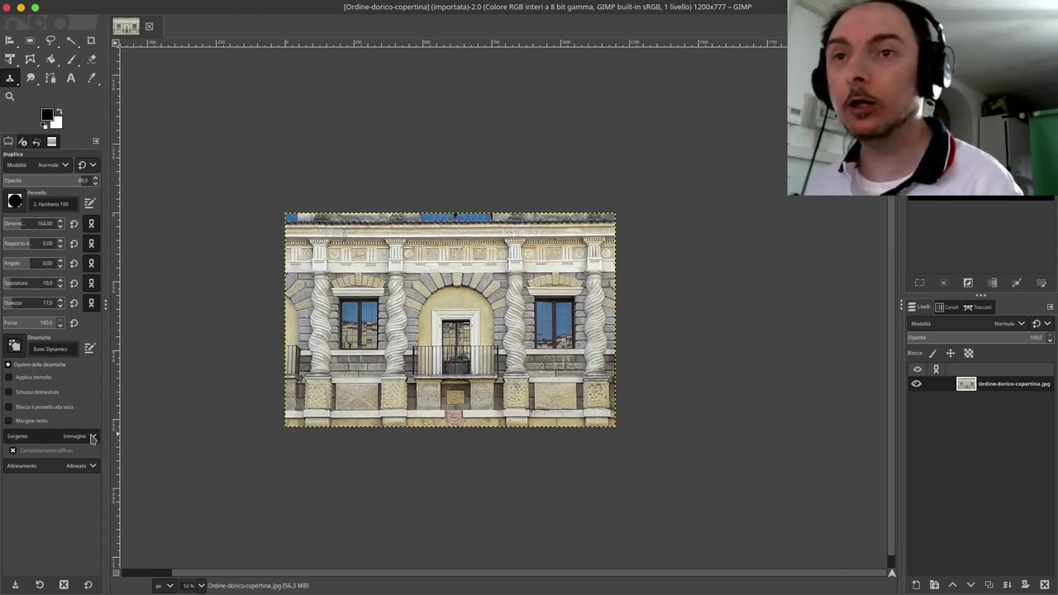
{"action": "left_click", "coordinate": [66, 438]}
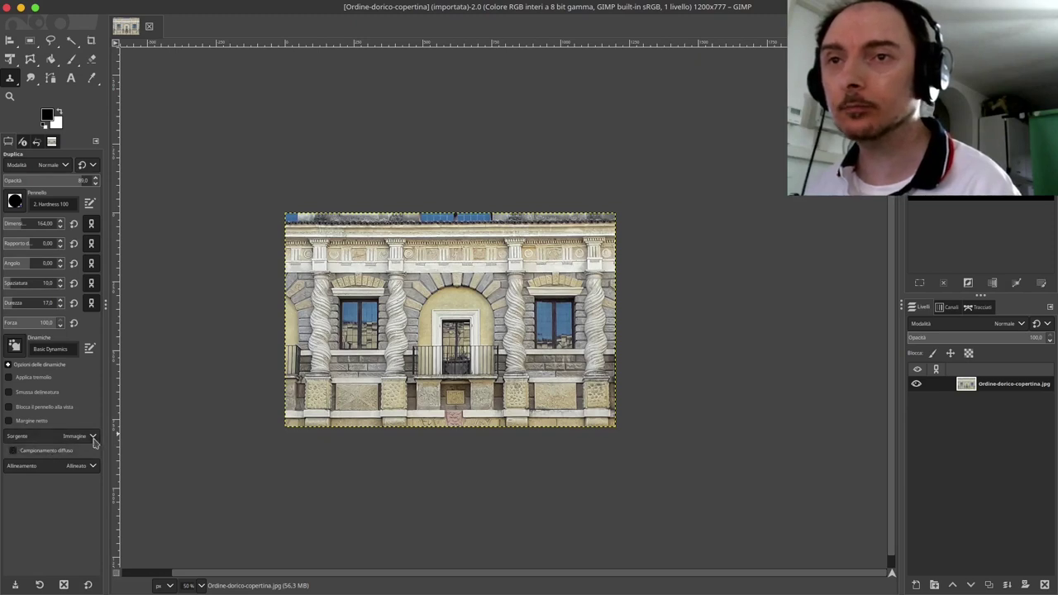
{"action": "left_click", "coordinate": [91, 466]}
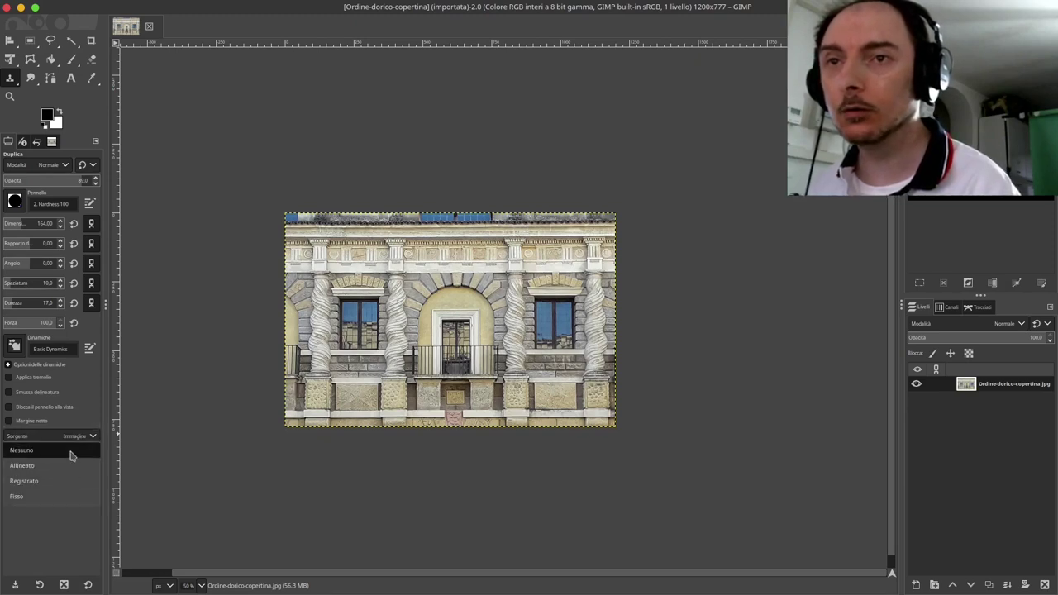
{"action": "left_click", "coordinate": [72, 453]}
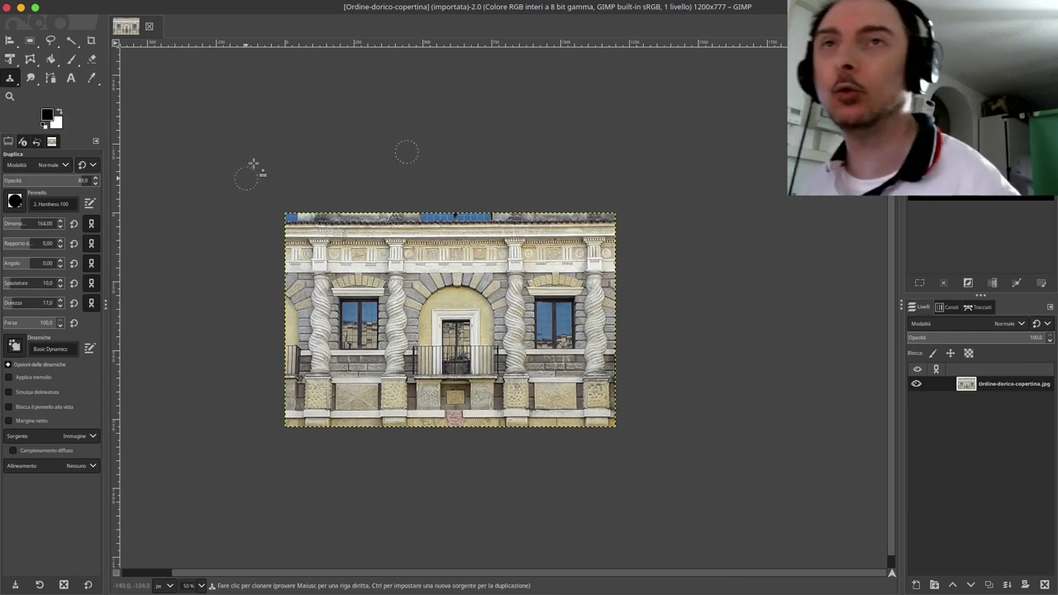
{"action": "mouse_move", "coordinate": [254, 8]}
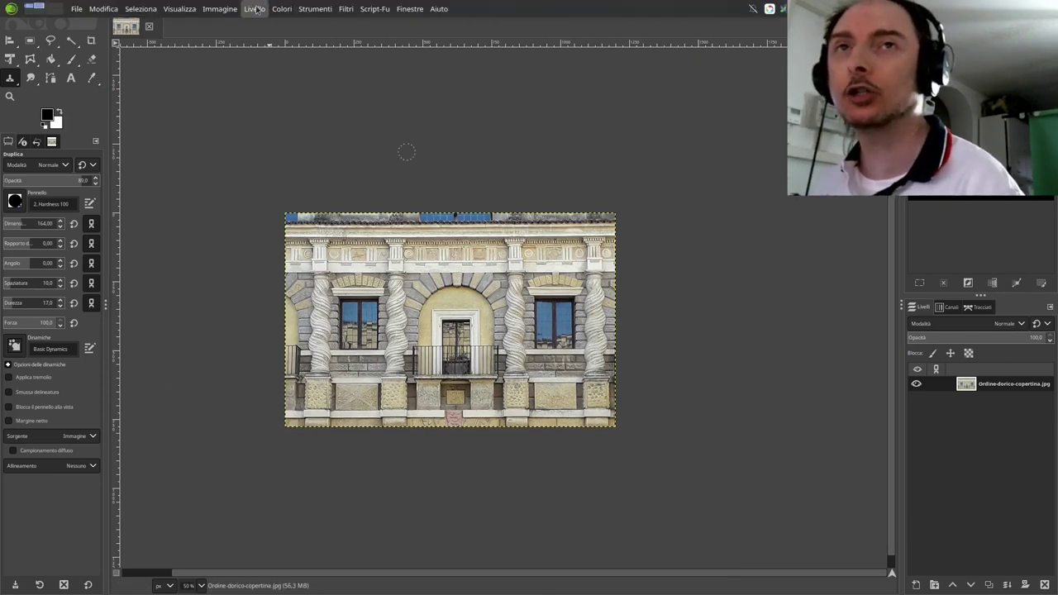
Set the facade layer's boundary width to 1900 px with Dimensione margini del livello
{"action": "left_click", "coordinate": [257, 9]}
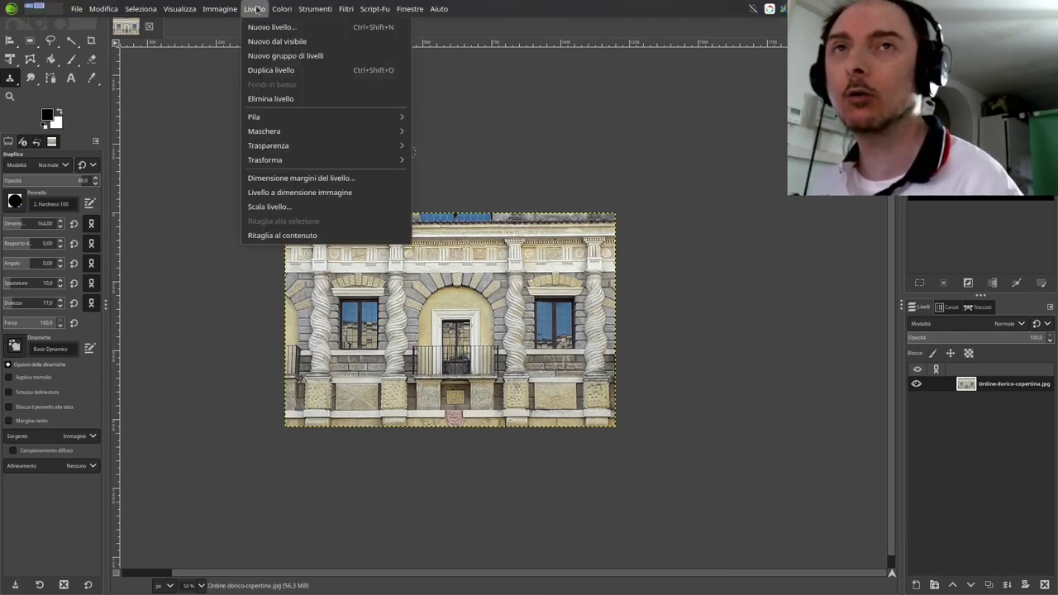
{"action": "left_click", "coordinate": [276, 178]}
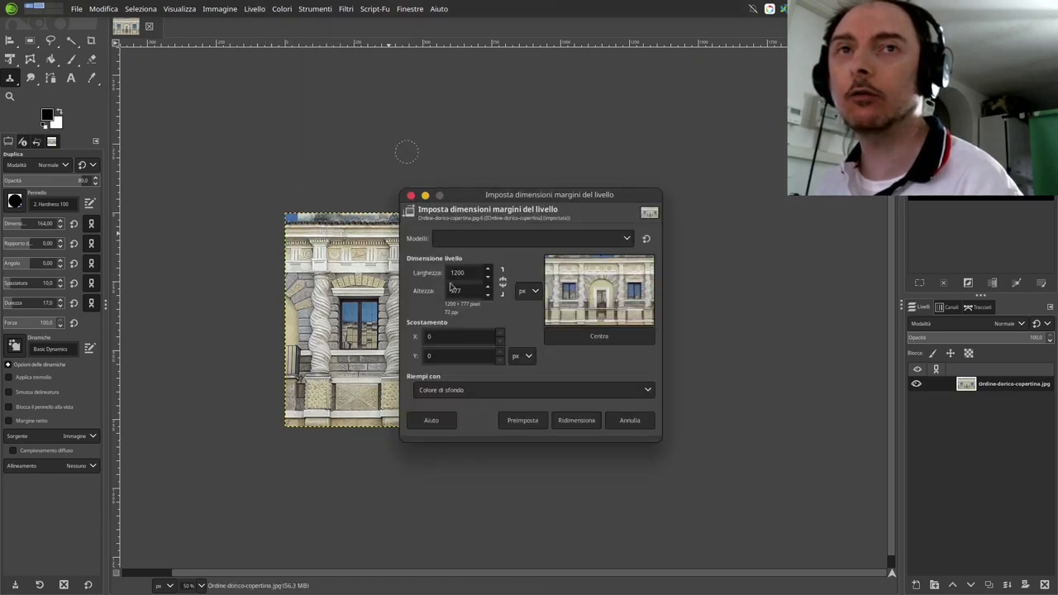
{"action": "left_click", "coordinate": [458, 273]}
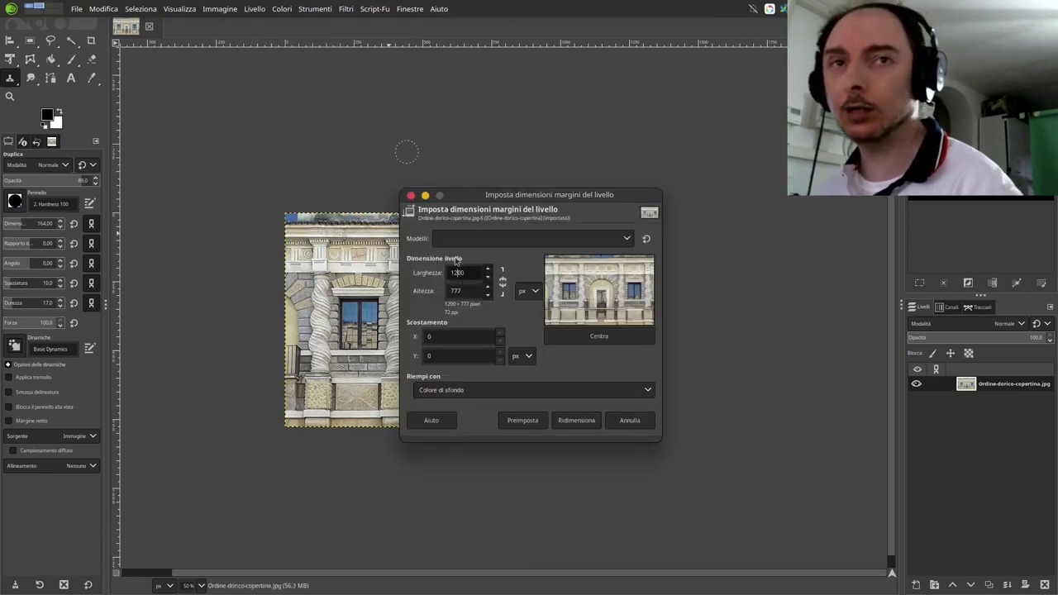
{"action": "type", "text": "1900"}
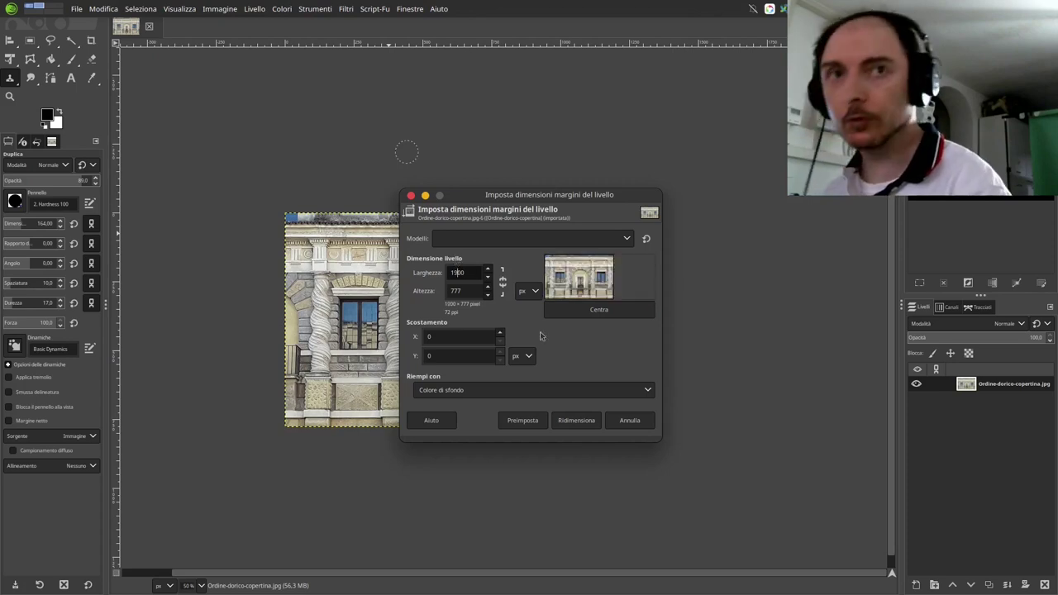
{"action": "left_click", "coordinate": [577, 424]}
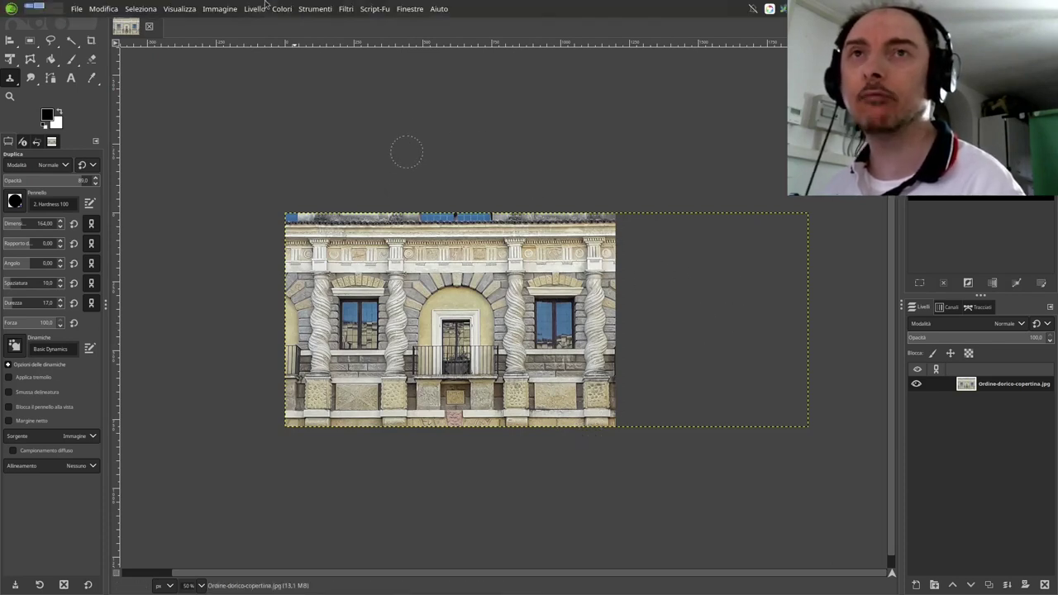
{"action": "left_click", "coordinate": [219, 8]}
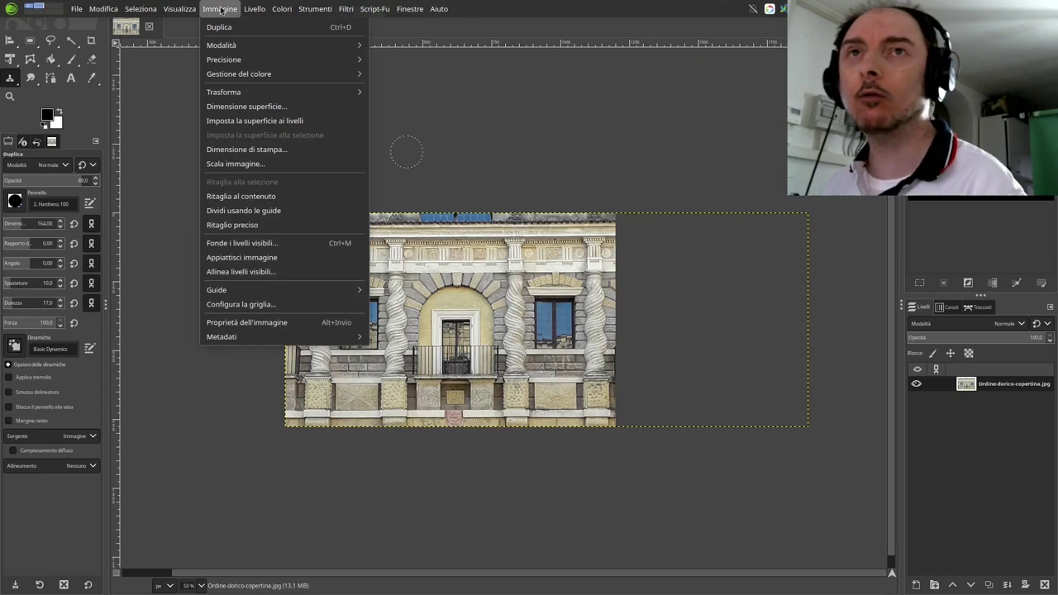
Fit the canvas to the 1900-px layer and add an alpha channel to the layer
{"action": "left_click", "coordinate": [249, 125]}
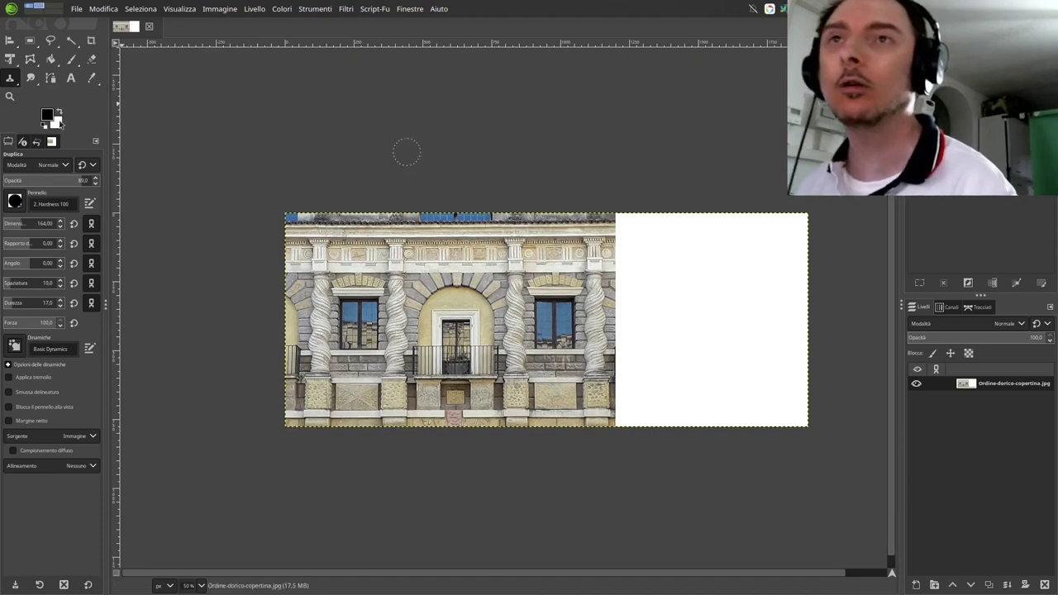
{"action": "right_click", "coordinate": [988, 390]}
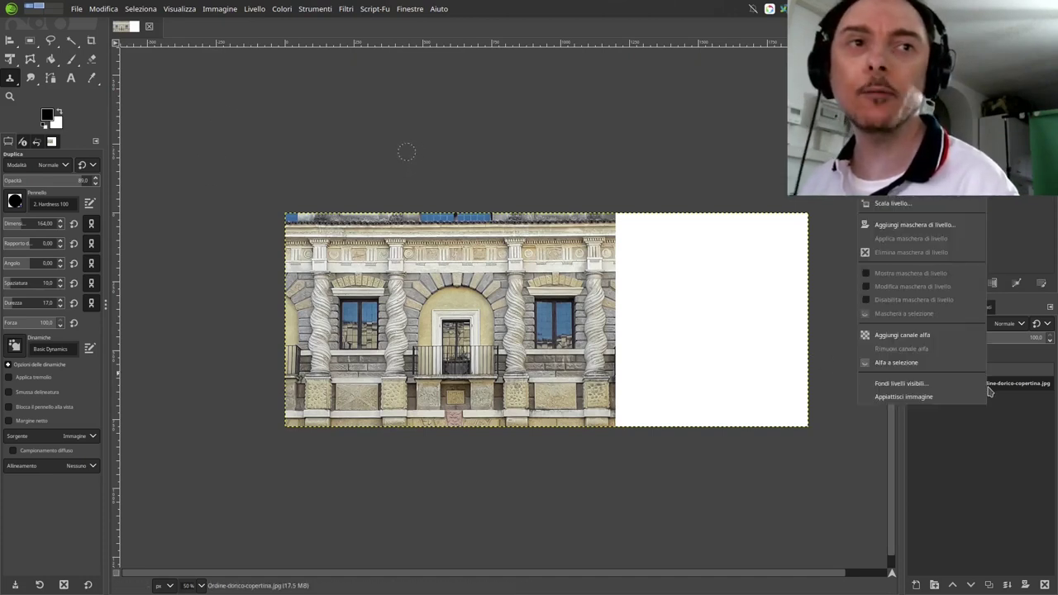
{"action": "left_click", "coordinate": [916, 336]}
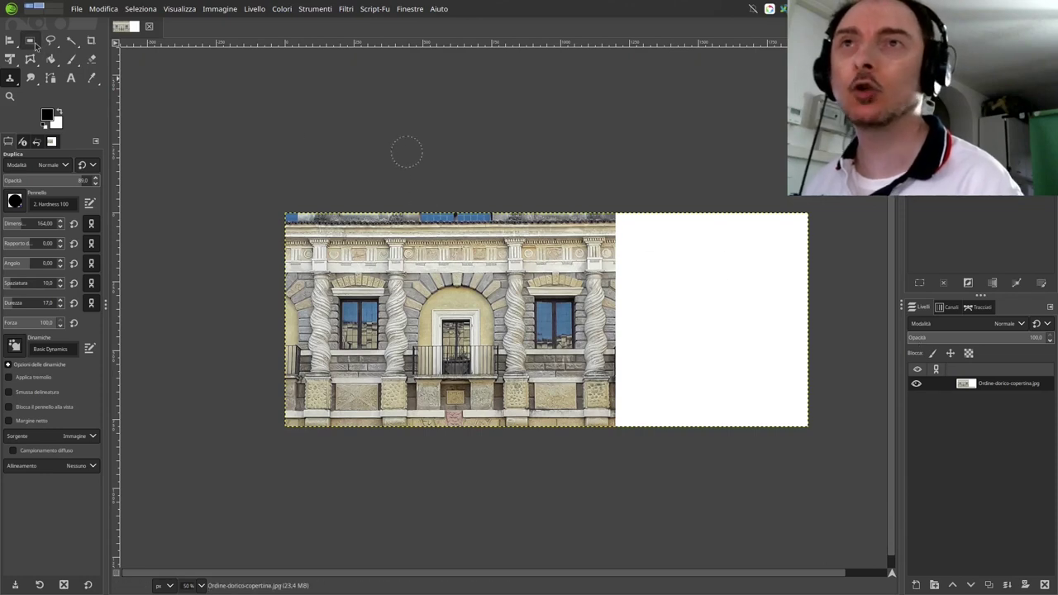
Select the white strip right of the facade, delete it to transparency, then deselect
{"action": "left_click", "coordinate": [34, 43]}
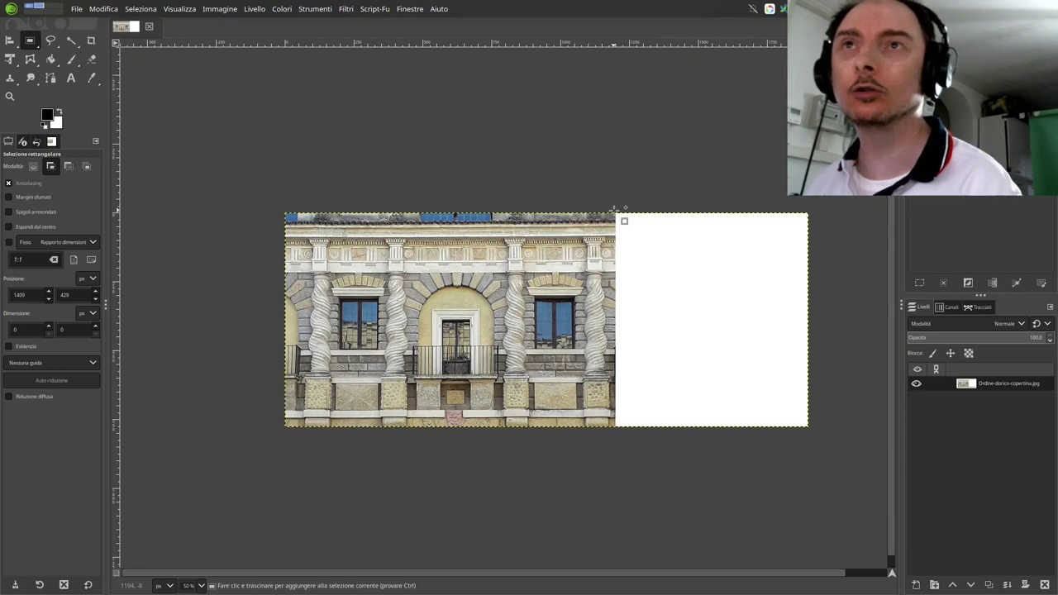
{"action": "left_click_drag", "start_coordinate": [616, 209], "coordinate": [837, 481]}
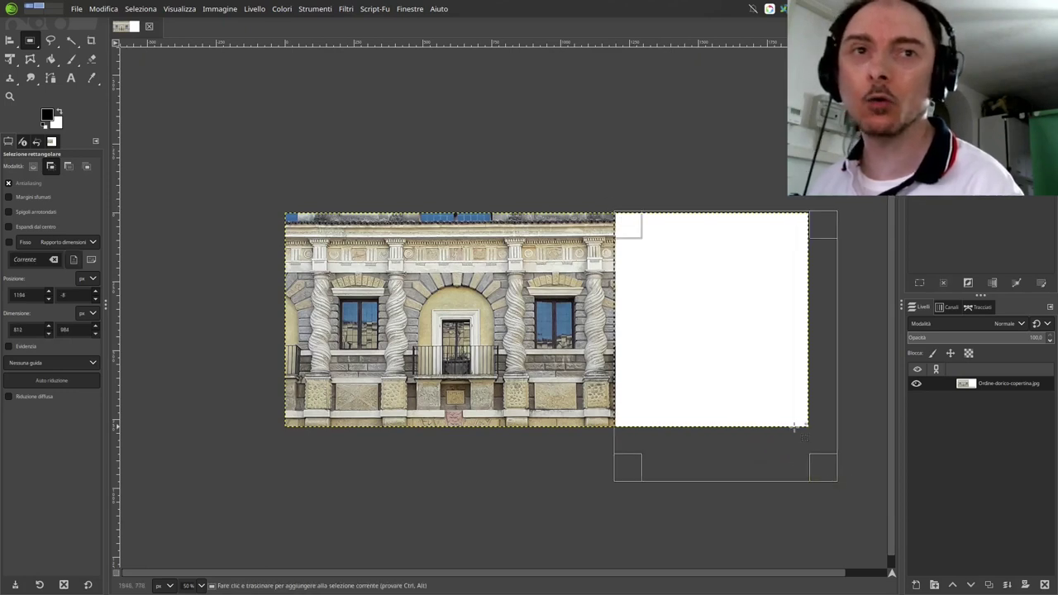
{"action": "key", "text": "Delete"}
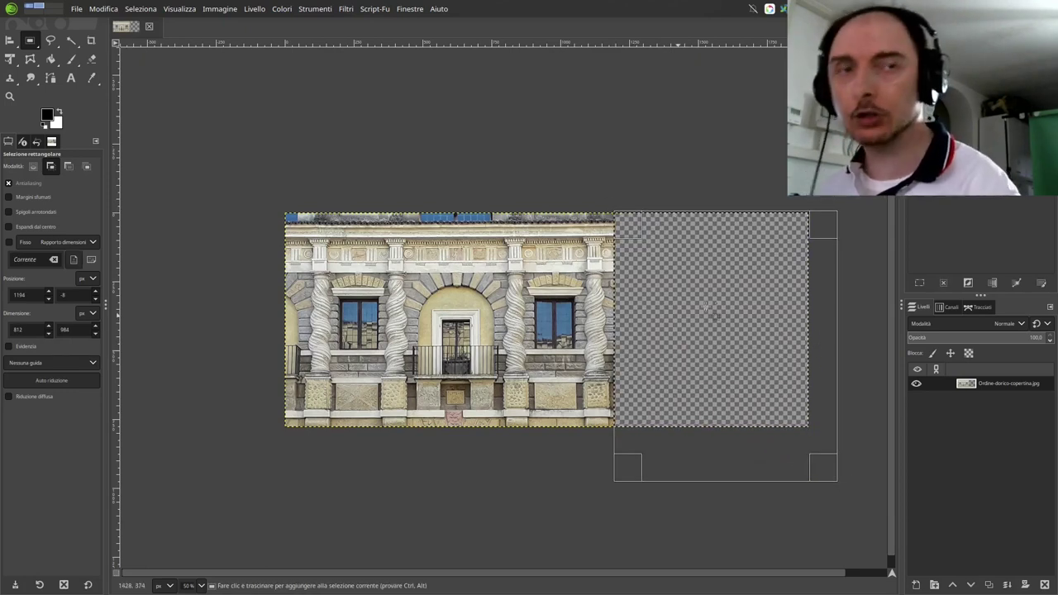
{"action": "left_click", "coordinate": [607, 446]}
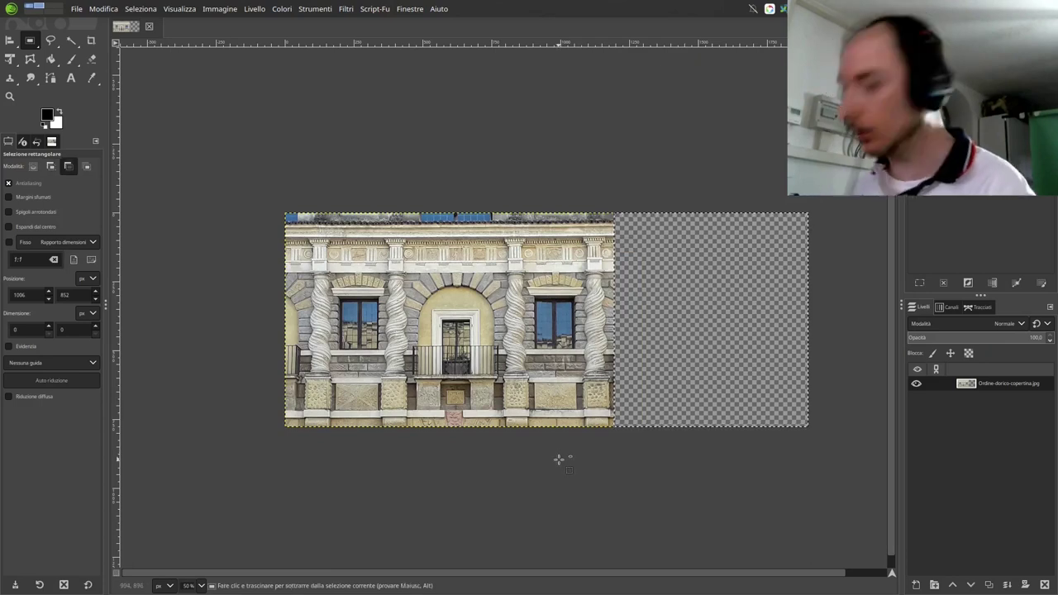
{"action": "key", "text": "shift"}
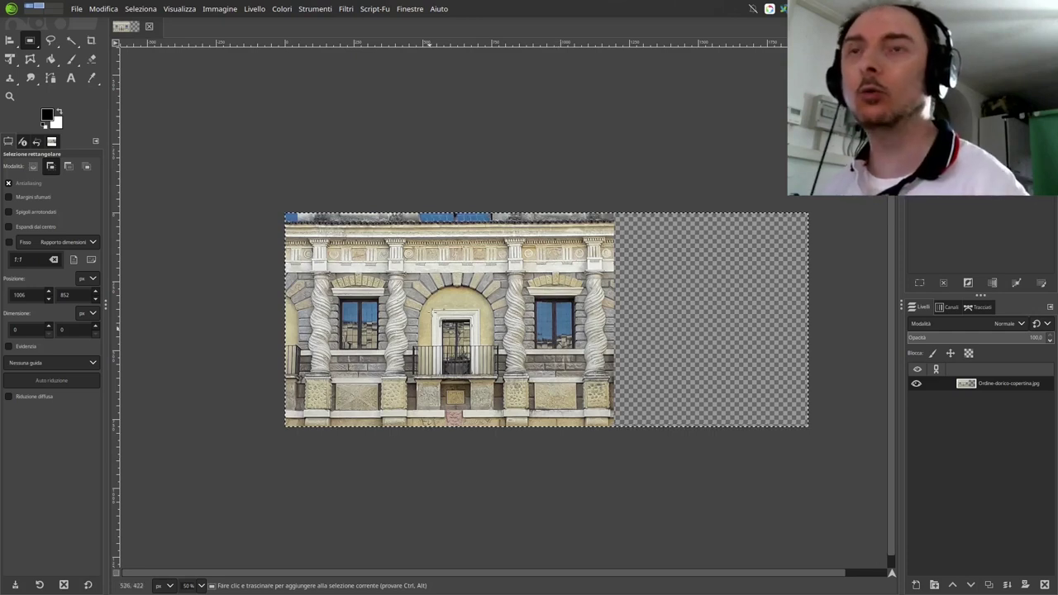
Switch to the Clone tool and set the view zoom to 100%
{"action": "left_click", "coordinate": [10, 79]}
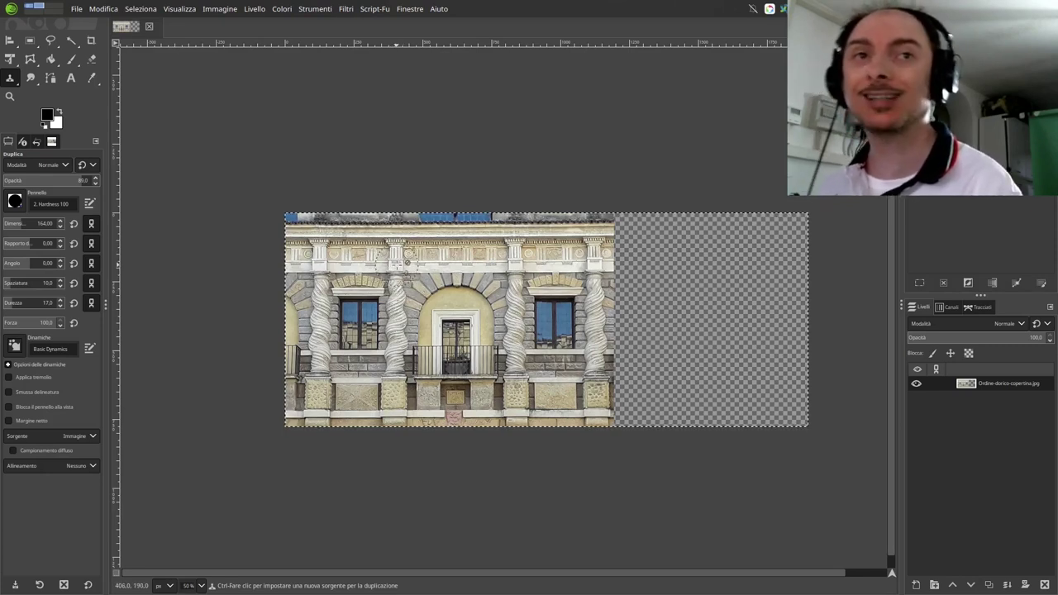
{"action": "key", "text": "1"}
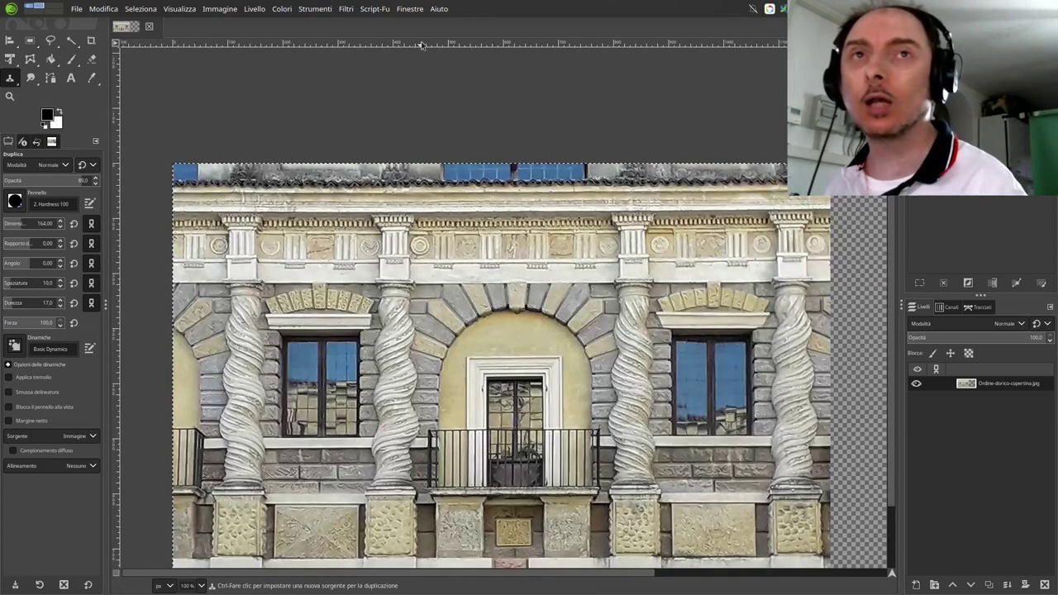
Place a horizontal guide along the frieze and Ctrl-click the frieze as clone source
{"action": "left_click_drag", "start_coordinate": [425, 42], "coordinate": [435, 258]}
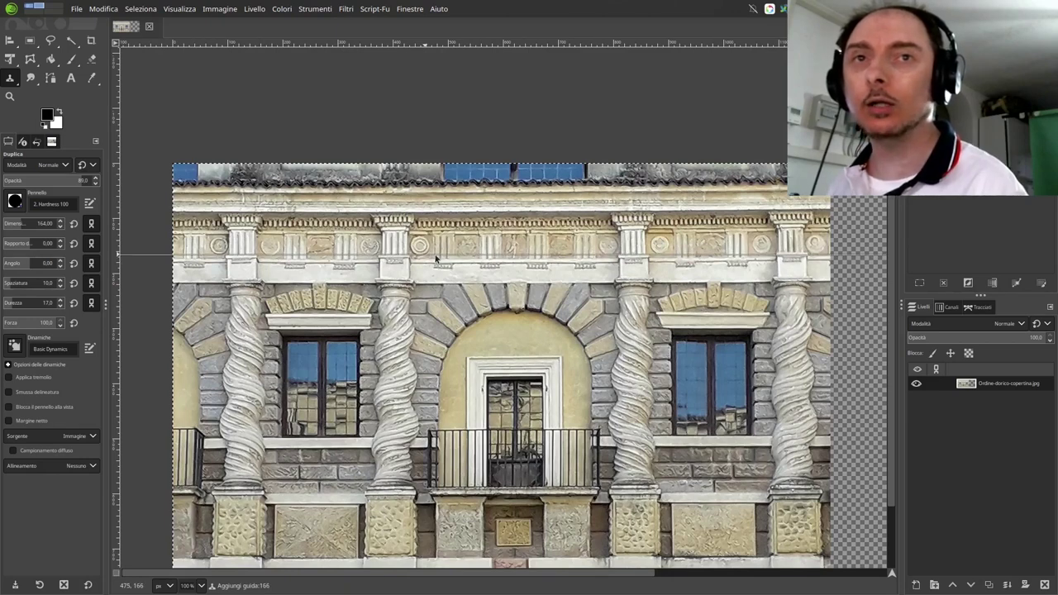
{"action": "left_click_drag", "start_coordinate": [436, 257], "coordinate": [436, 256]}
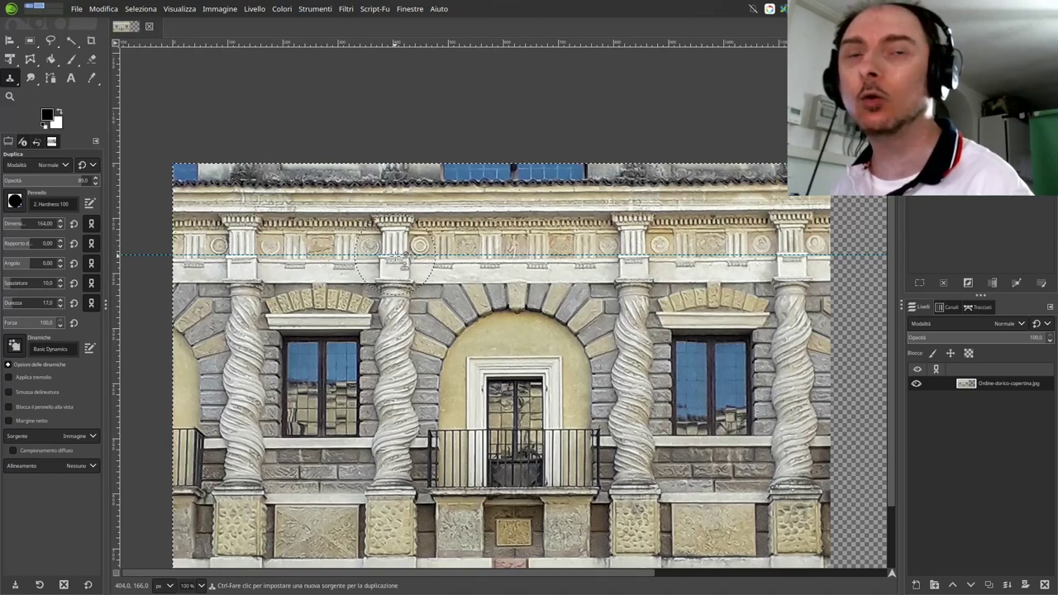
{"action": "key", "text": "ctrl"}
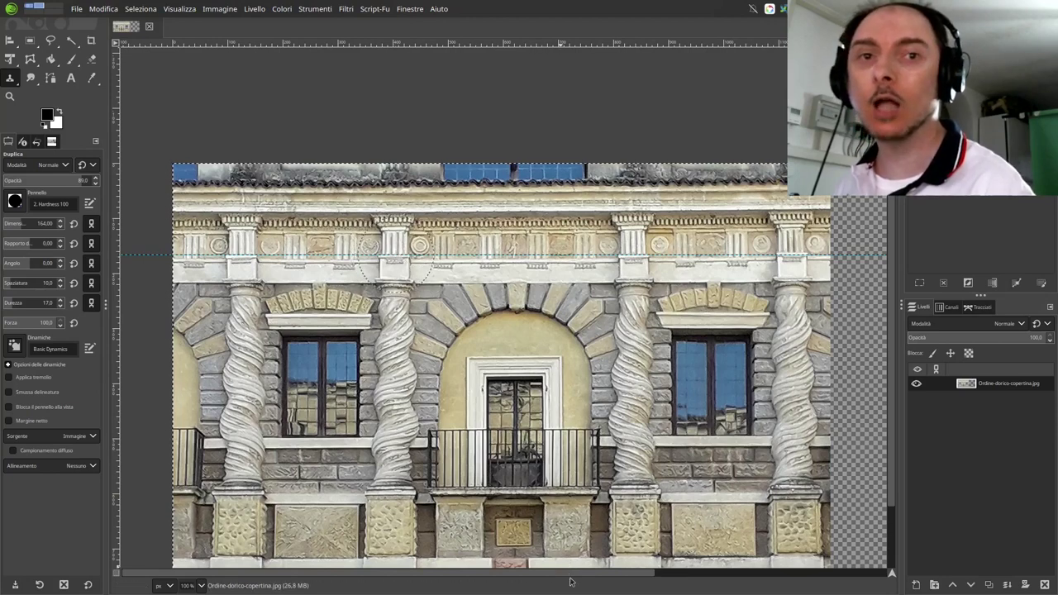
{"action": "left_click_drag", "start_coordinate": [579, 579], "coordinate": [653, 579]}
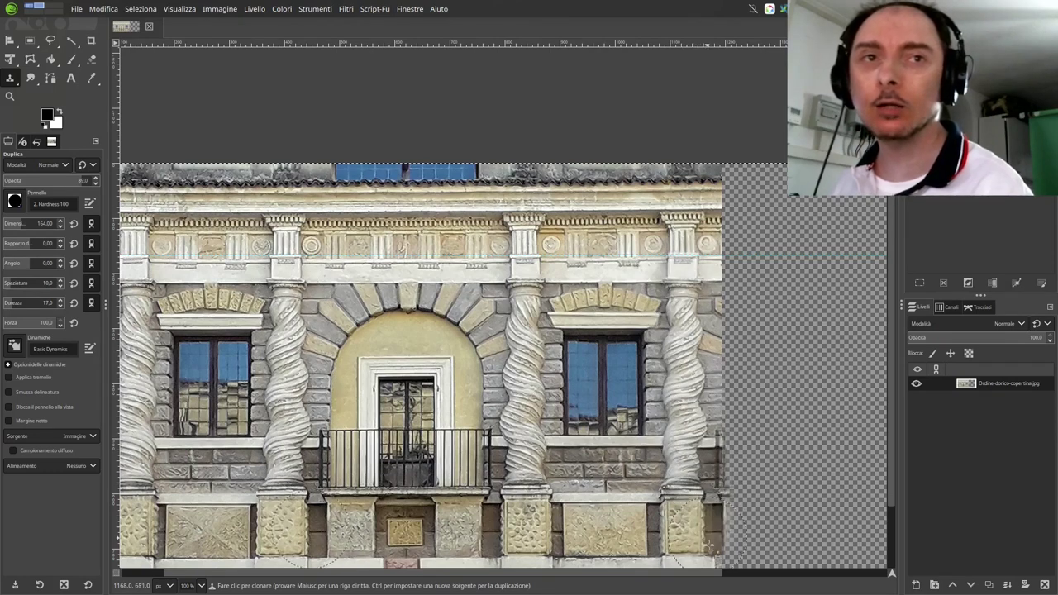
Clone a twisted column, arched window and balcony into the transparent right extension
{"action": "mouse_move", "coordinate": [715, 545]}
{"action": "left_mouse_down"}
{"action": "mouse_move", "coordinate": [717, 289]}
{"action": "mouse_move", "coordinate": [732, 198]}
{"action": "left_mouse_up"}
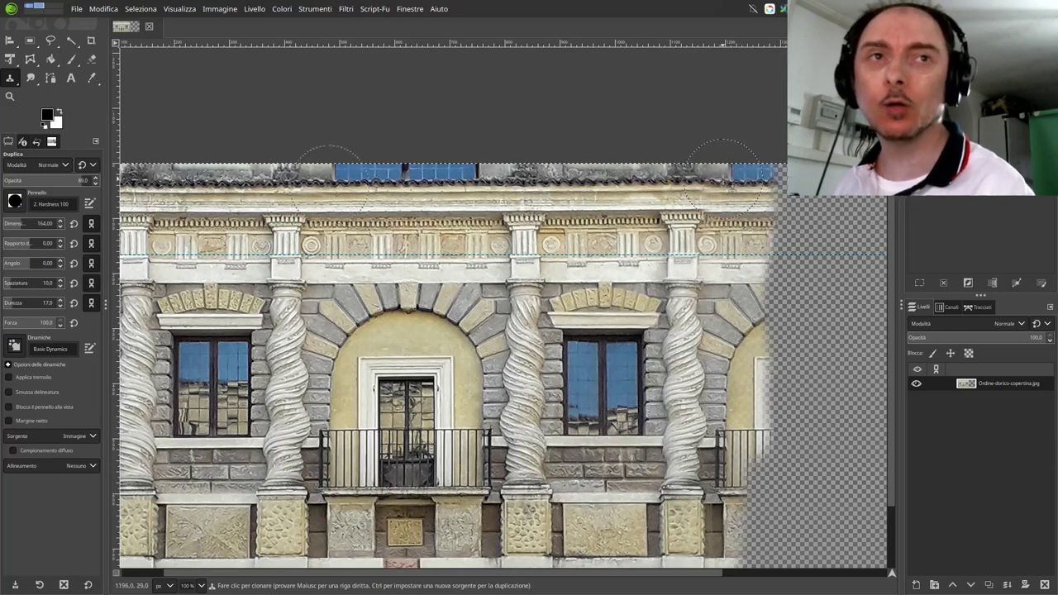
{"action": "left_click_drag", "start_coordinate": [723, 176], "coordinate": [731, 216]}
{"action": "mouse_move", "coordinate": [706, 549]}
{"action": "left_mouse_down"}
{"action": "mouse_move", "coordinate": [922, 314]}
{"action": "mouse_move", "coordinate": [870, 182]}
{"action": "left_mouse_up"}
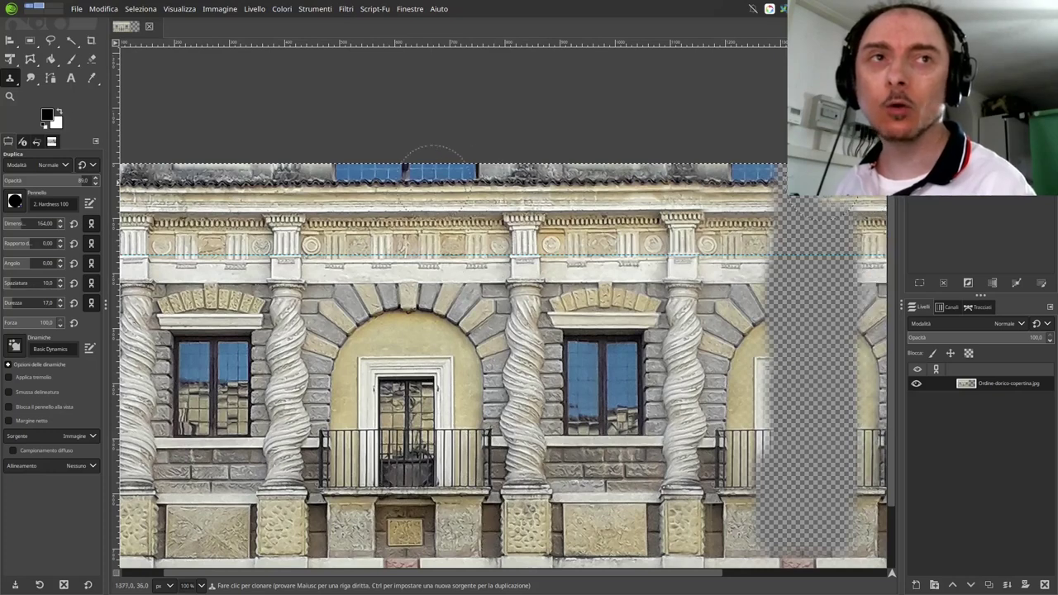
{"action": "mouse_move", "coordinate": [781, 178]}
{"action": "left_mouse_down"}
{"action": "mouse_move", "coordinate": [765, 314]}
{"action": "mouse_move", "coordinate": [768, 529]}
{"action": "mouse_move", "coordinate": [851, 553]}
{"action": "mouse_move", "coordinate": [860, 285]}
{"action": "mouse_move", "coordinate": [826, 216]}
{"action": "mouse_move", "coordinate": [777, 286]}
{"action": "mouse_move", "coordinate": [790, 530]}
{"action": "mouse_move", "coordinate": [839, 230]}
{"action": "mouse_move", "coordinate": [806, 363]}
{"action": "mouse_move", "coordinate": [797, 505]}
{"action": "mouse_move", "coordinate": [824, 253]}
{"action": "left_mouse_up"}
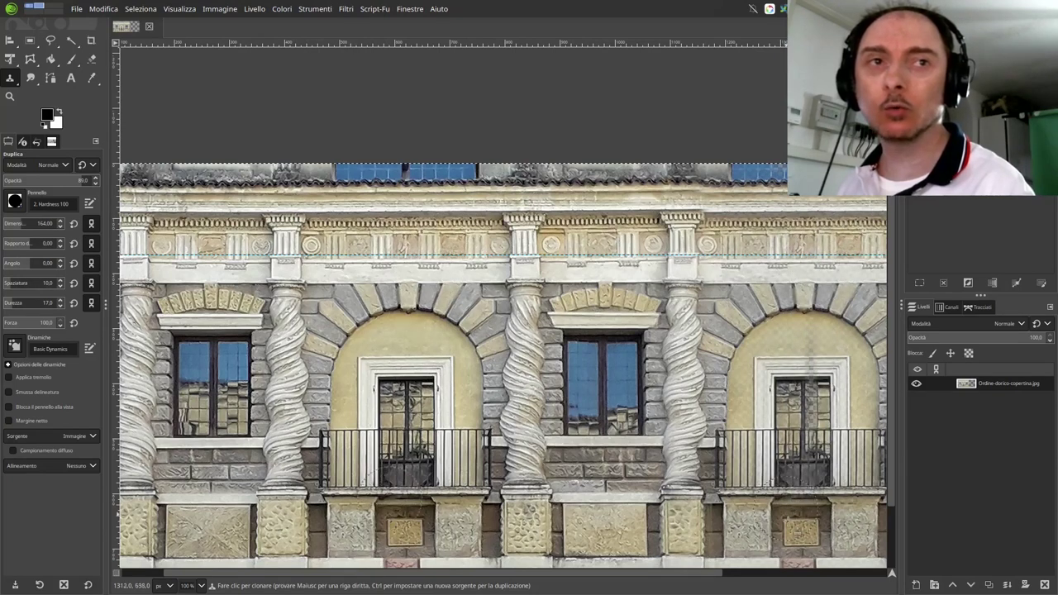
{"action": "left_click_drag", "start_coordinate": [787, 519], "coordinate": [811, 475]}
{"action": "left_click_drag", "start_coordinate": [747, 590], "coordinate": [856, 533]}
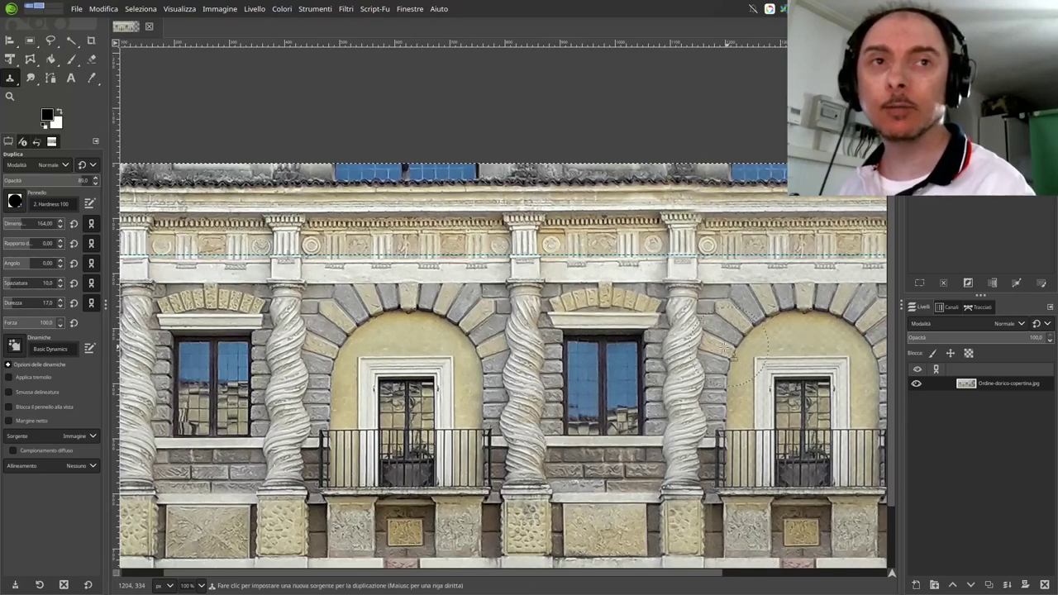
Set a new clone source on the façade and paint a twisted column into the right strip
{"action": "scroll", "coordinate": [773, 351], "scroll_direction": "up", "scroll_amount": 1, "text": "ctrl"}
{"action": "scroll", "coordinate": [744, 349], "scroll_direction": "up", "scroll_amount": 1, "text": "ctrl"}
{"action": "scroll", "coordinate": [717, 347], "scroll_direction": "up", "scroll_amount": 1, "text": "ctrl"}
{"action": "scroll", "coordinate": [717, 349], "scroll_direction": "down", "scroll_amount": 1, "text": "ctrl"}
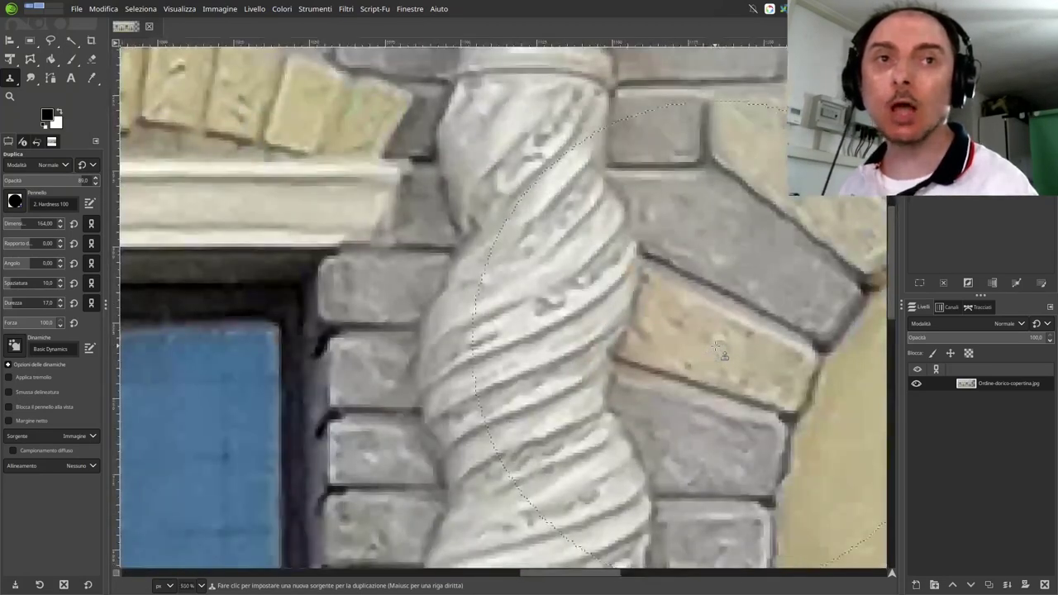
{"action": "scroll", "coordinate": [728, 322], "scroll_direction": "down", "scroll_amount": 1, "text": "ctrl"}
{"action": "scroll", "coordinate": [741, 284], "scroll_direction": "down", "scroll_amount": 1, "text": "ctrl"}
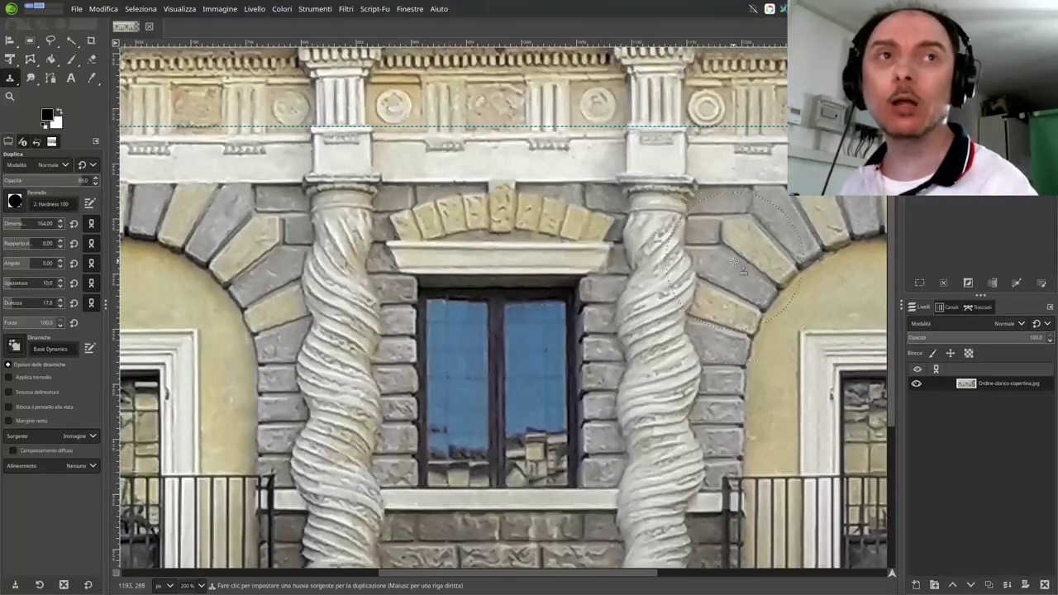
{"action": "scroll", "coordinate": [744, 298], "scroll_direction": "down", "scroll_amount": 2, "text": "ctrl"}
{"action": "scroll", "coordinate": [777, 372], "scroll_direction": "down", "scroll_amount": 4, "text": "ctrl"}
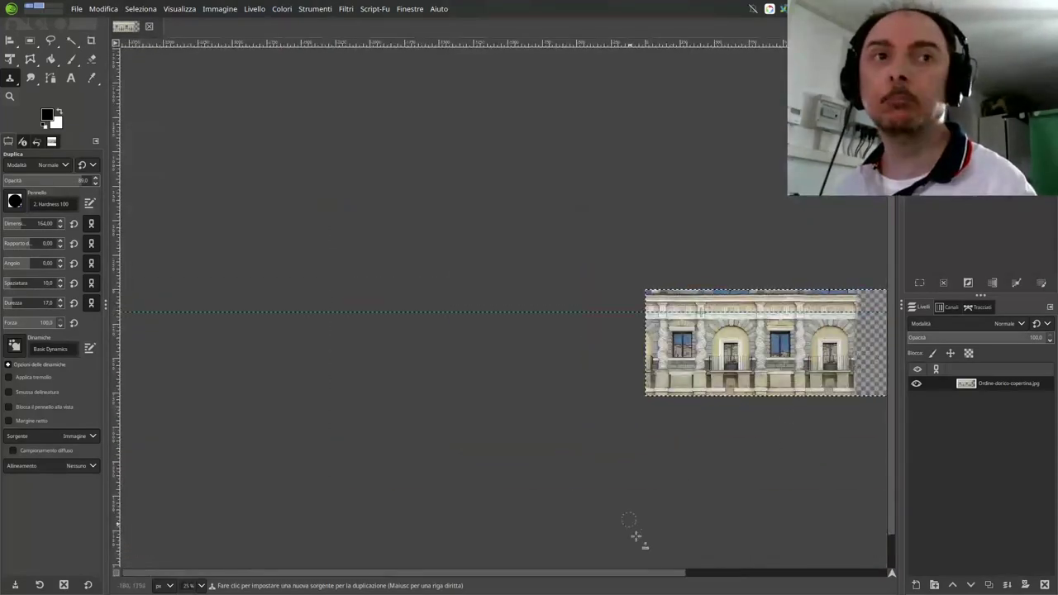
{"action": "scroll", "coordinate": [835, 363], "scroll_direction": "up", "scroll_amount": 3, "text": "ctrl"}
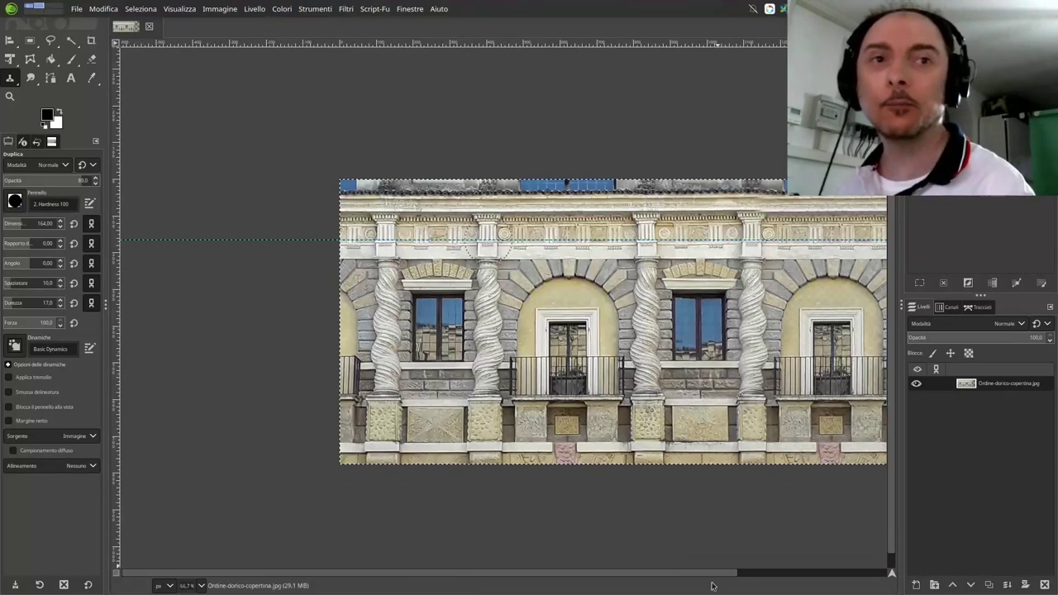
{"action": "left_click_drag", "start_coordinate": [714, 576], "coordinate": [769, 576]}
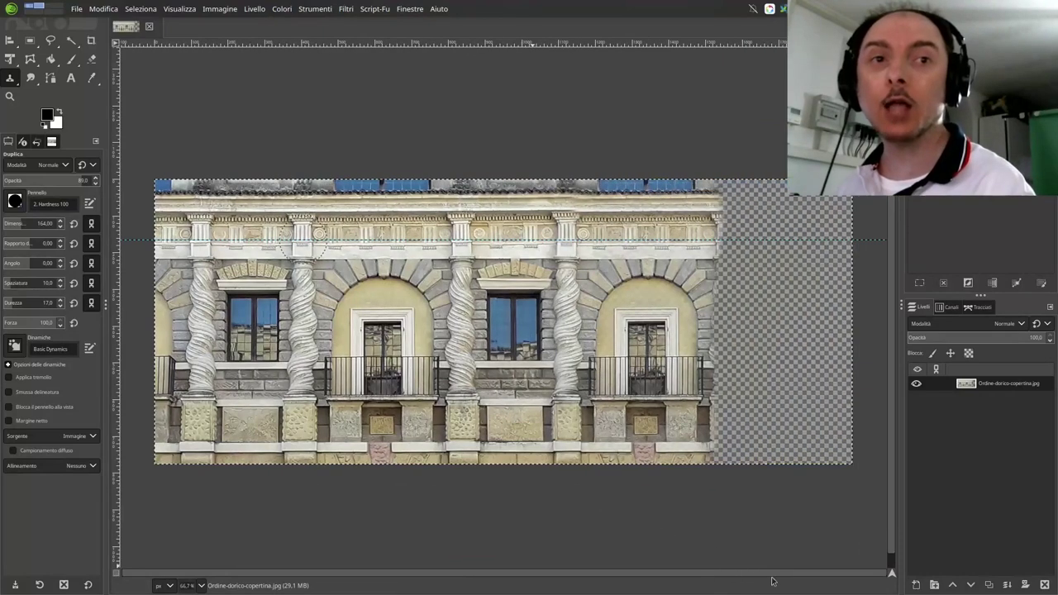
{"action": "left_click", "coordinate": [748, 385], "text": "ctrl"}
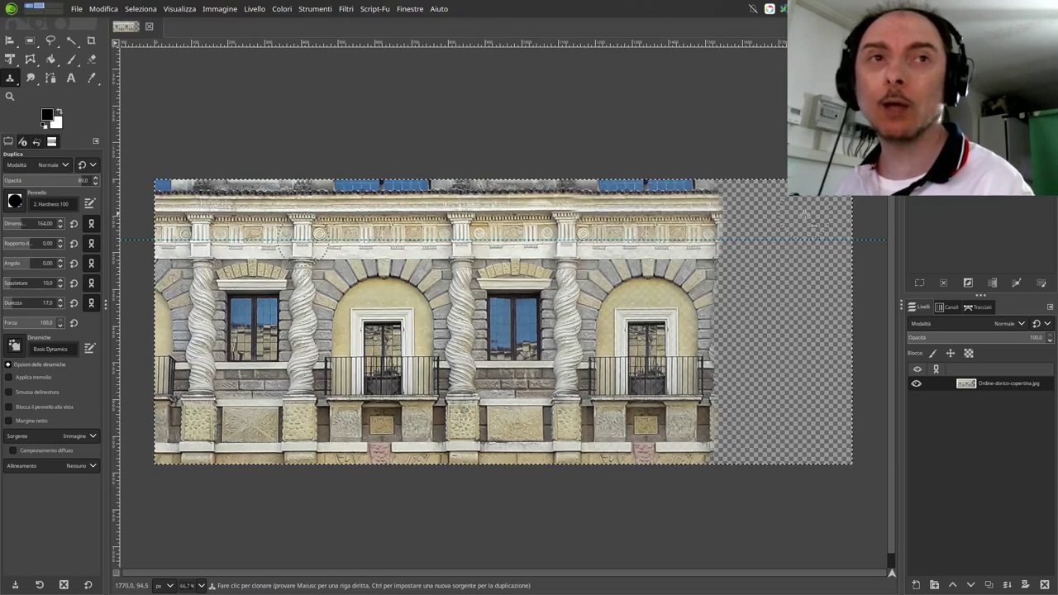
{"action": "mouse_move", "coordinate": [803, 222]}
{"action": "left_mouse_down"}
{"action": "mouse_move", "coordinate": [774, 490]}
{"action": "mouse_move", "coordinate": [860, 207]}
{"action": "mouse_move", "coordinate": [854, 476]}
{"action": "left_mouse_up"}
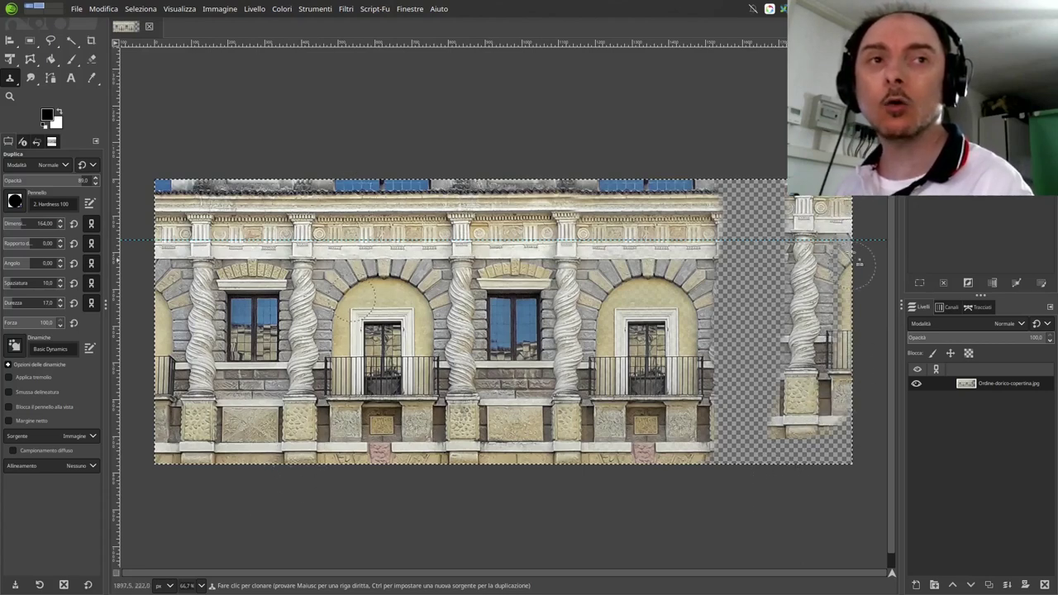
{"action": "left_click_drag", "start_coordinate": [854, 225], "coordinate": [832, 429]}
{"action": "left_click_drag", "start_coordinate": [823, 385], "coordinate": [827, 341]}
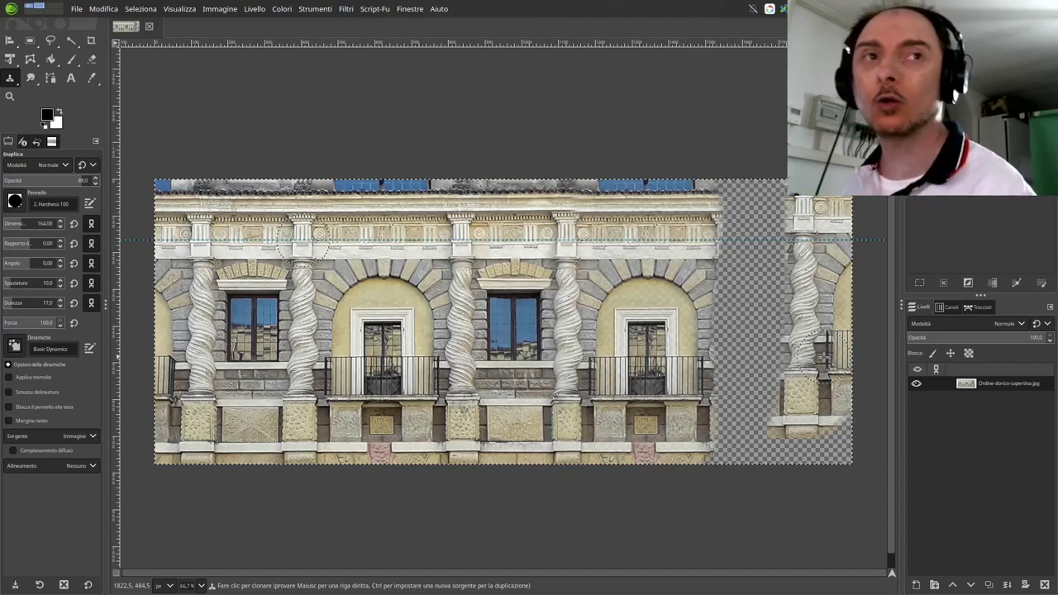
Undo the cloned column and arch, leaving the right extension transparent
{"action": "key", "text": "ctrl"}
{"action": "key", "text": "ctrl+z"}
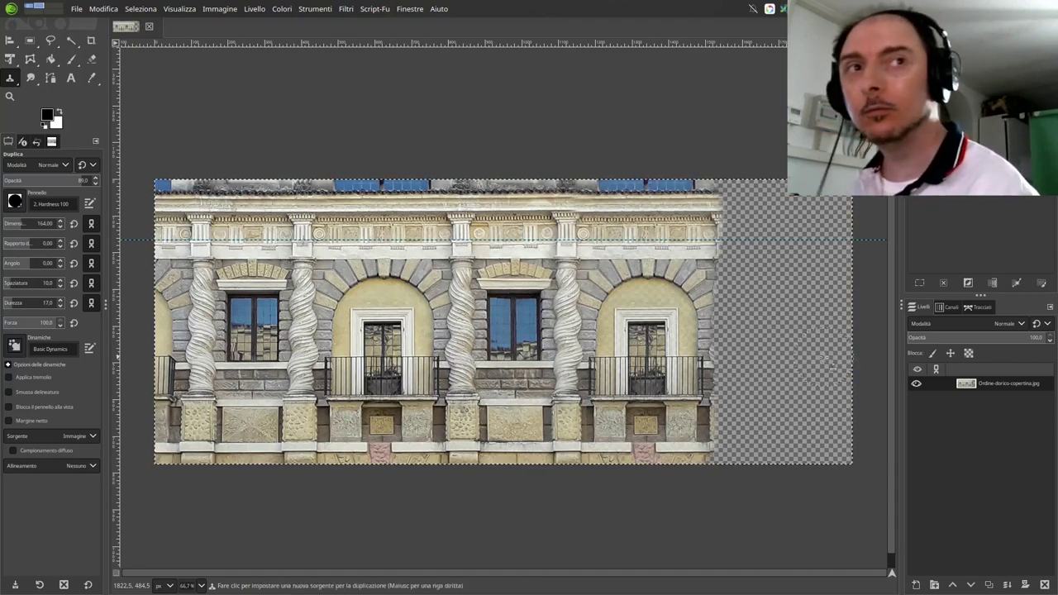
{"action": "key", "text": "ctrl+z"}
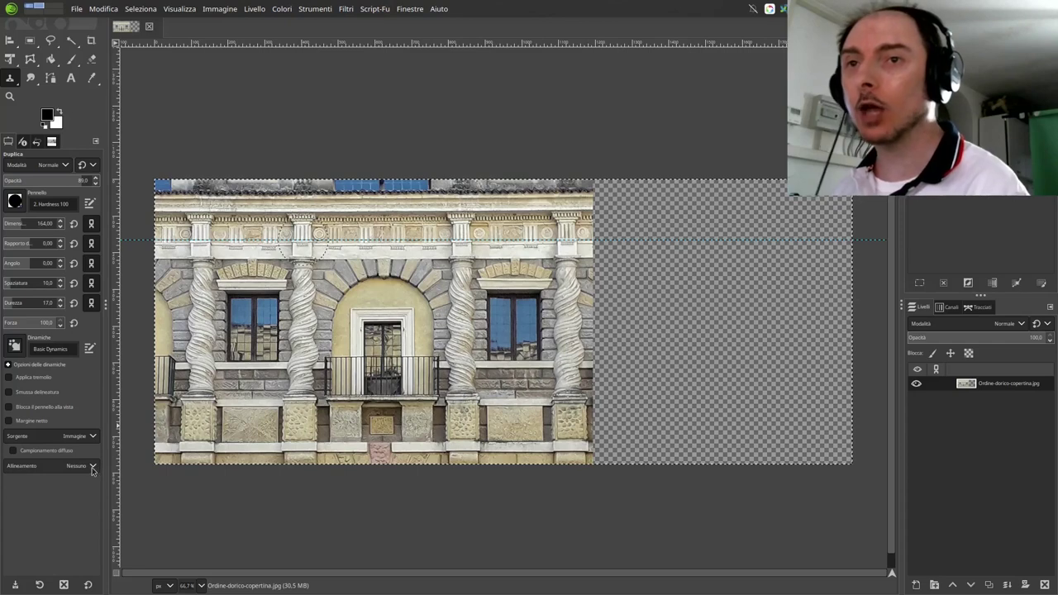
Set the clone Allineamento option to Allineato (aligned)
{"action": "left_click", "coordinate": [94, 468]}
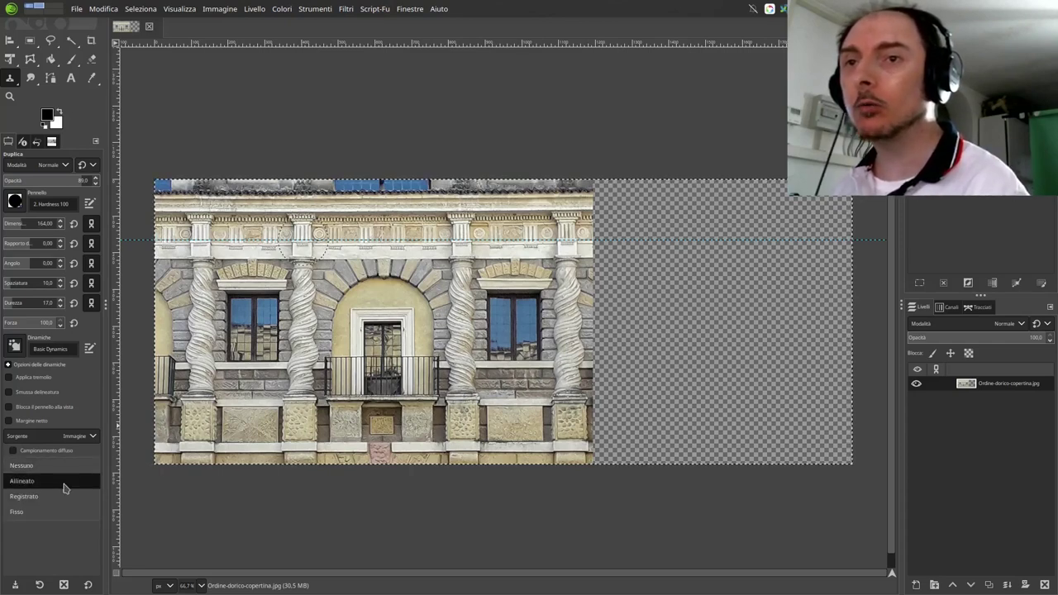
{"action": "left_click", "coordinate": [65, 484]}
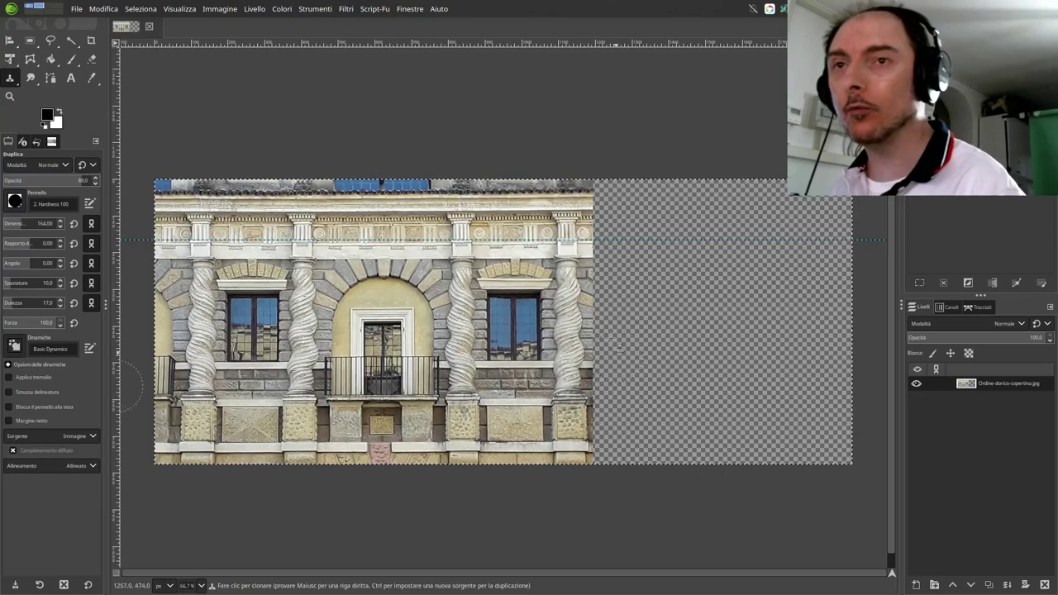
Zoom in to 800% on the column capital at the facade's right edge for detail cloning
{"action": "scroll", "coordinate": [611, 343], "scroll_direction": "up", "scroll_amount": 2}
{"action": "scroll", "coordinate": [611, 343], "scroll_direction": "up", "scroll_amount": 2}
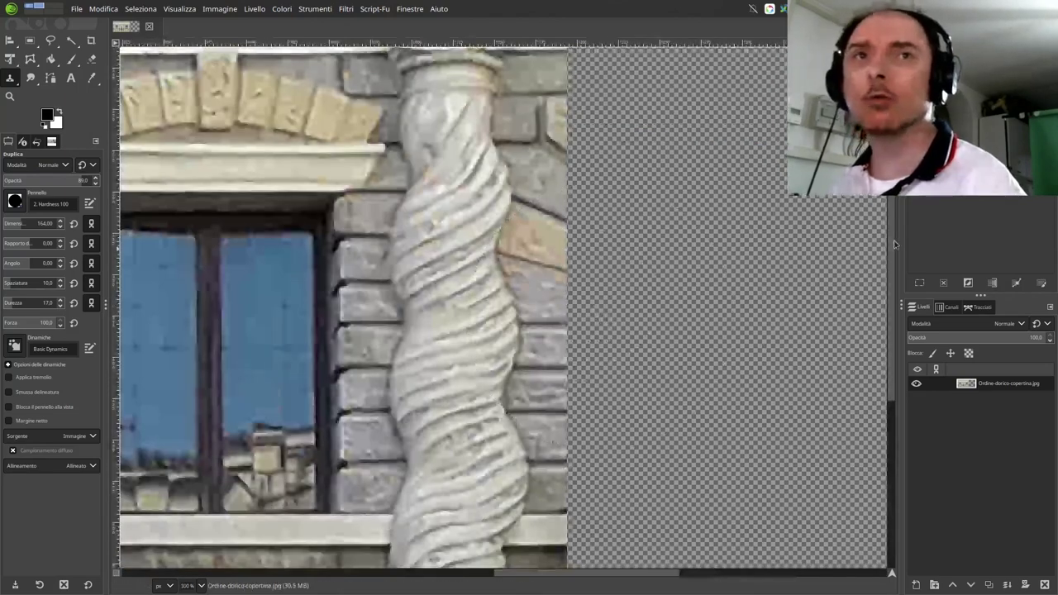
{"action": "scroll", "coordinate": [467, 208], "scroll_direction": "up", "scroll_amount": 1}
{"action": "scroll", "coordinate": [467, 208], "scroll_direction": "up", "scroll_amount": 4}
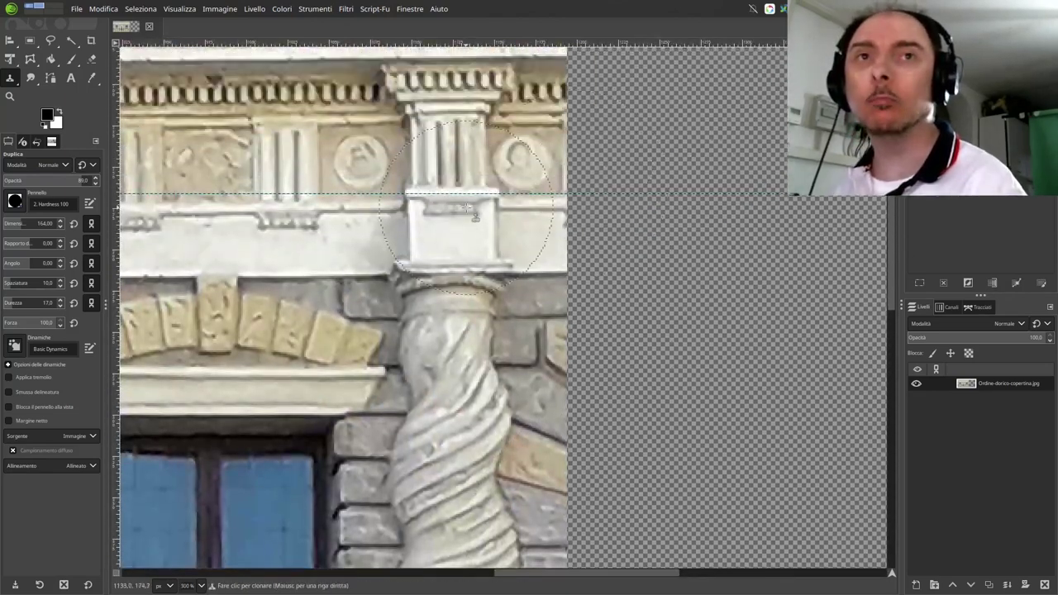
{"action": "scroll", "coordinate": [467, 208], "scroll_direction": "up", "scroll_amount": 1}
{"action": "scroll", "coordinate": [468, 208], "scroll_direction": "up", "scroll_amount": 1}
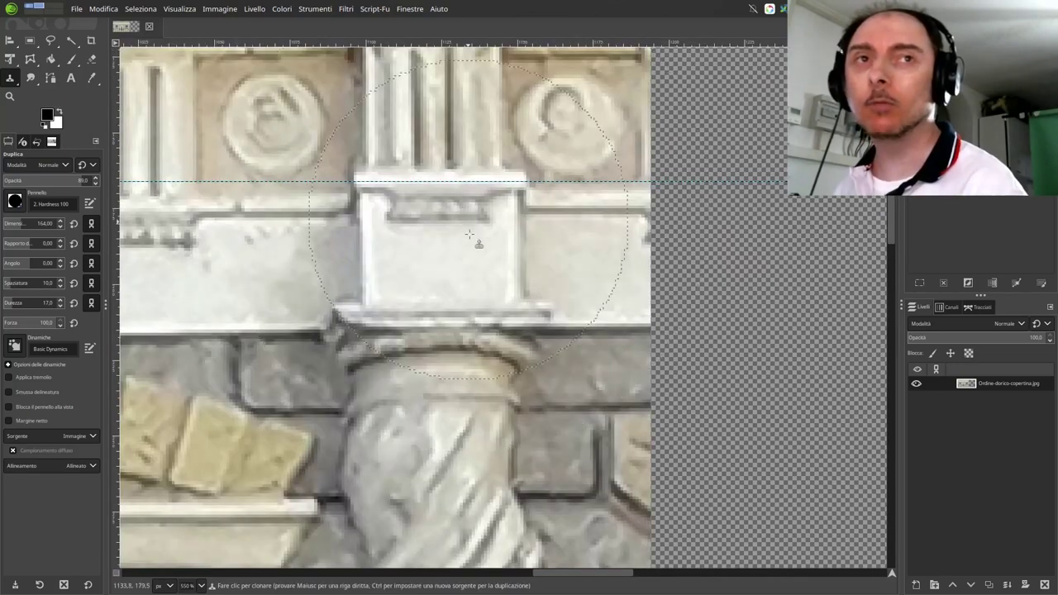
{"action": "scroll", "coordinate": [496, 546], "scroll_direction": "left", "scroll_amount": 4}
{"action": "scroll", "coordinate": [408, 554], "scroll_direction": "left", "scroll_amount": 4}
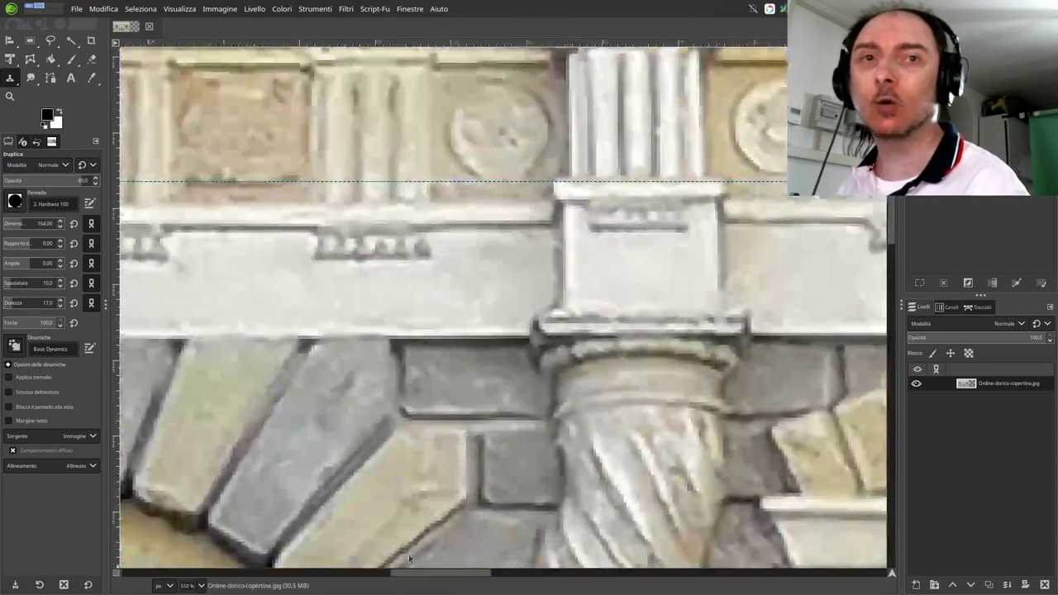
{"action": "scroll", "coordinate": [347, 550], "scroll_direction": "left", "scroll_amount": 4}
{"action": "scroll", "coordinate": [291, 546], "scroll_direction": "left", "scroll_amount": 5}
{"action": "scroll", "coordinate": [228, 533], "scroll_direction": "right", "scroll_amount": 5}
{"action": "scroll", "coordinate": [282, 530], "scroll_direction": "left", "scroll_amount": 2}
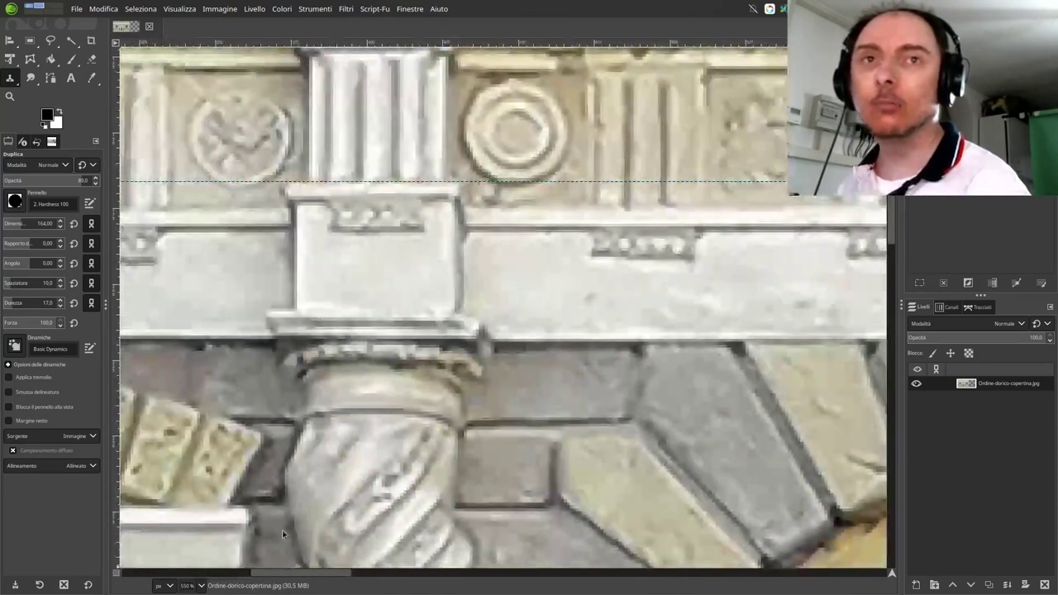
{"action": "scroll", "coordinate": [281, 530], "scroll_direction": "down", "scroll_amount": 5}
{"action": "scroll", "coordinate": [327, 385], "scroll_direction": "down", "scroll_amount": 2}
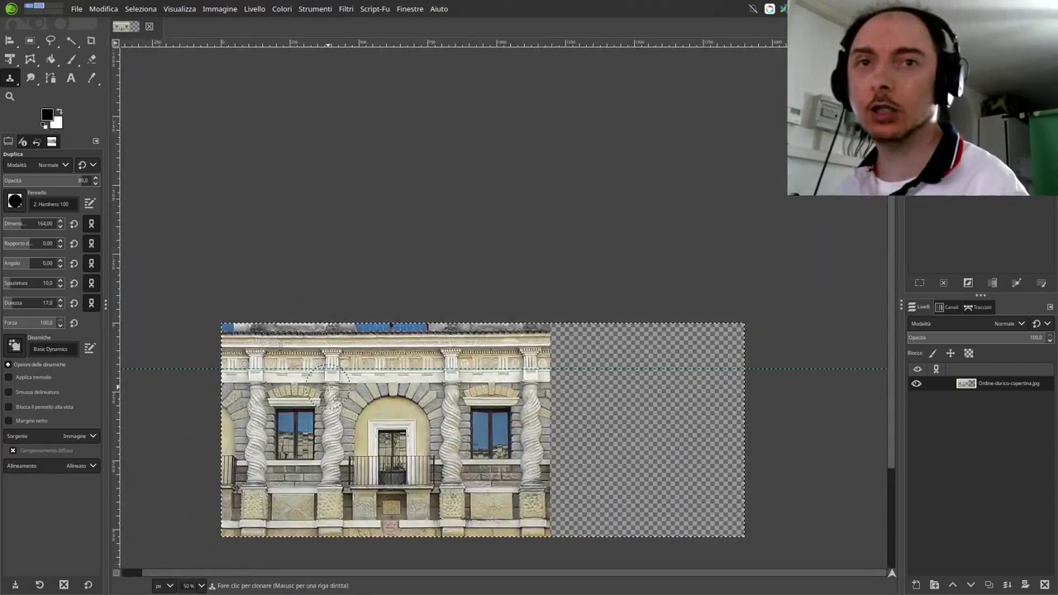
{"action": "scroll", "coordinate": [329, 382], "scroll_direction": "up", "scroll_amount": 4}
{"action": "scroll", "coordinate": [329, 382], "scroll_direction": "up", "scroll_amount": 3}
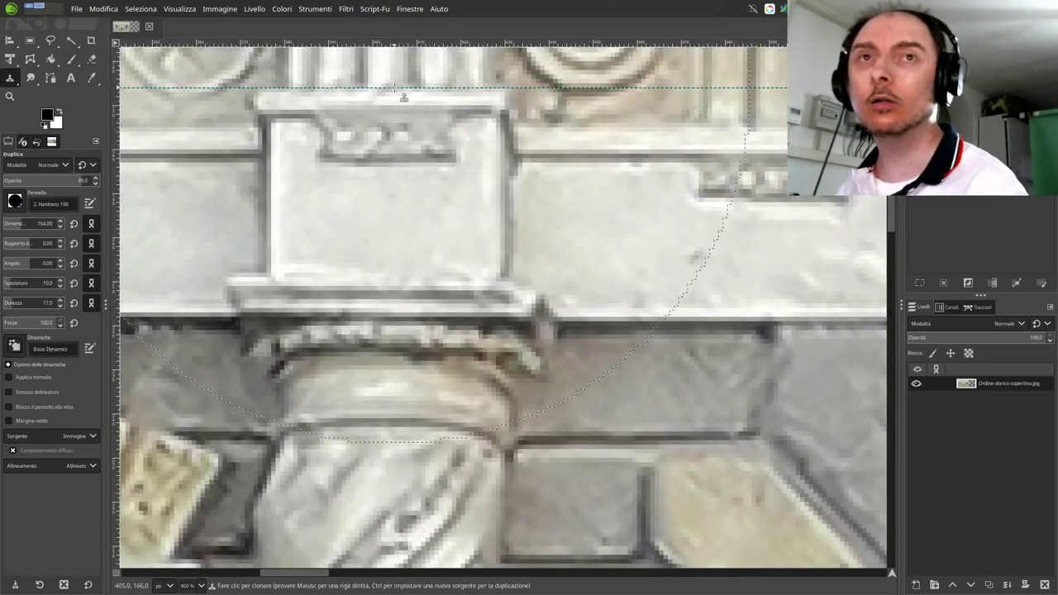
{"action": "scroll", "coordinate": [404, 98], "scroll_direction": "down", "scroll_amount": 2}
{"action": "scroll", "coordinate": [769, 286], "scroll_direction": "down", "scroll_amount": 5}
{"action": "scroll", "coordinate": [769, 285], "scroll_direction": "down", "scroll_amount": 3}
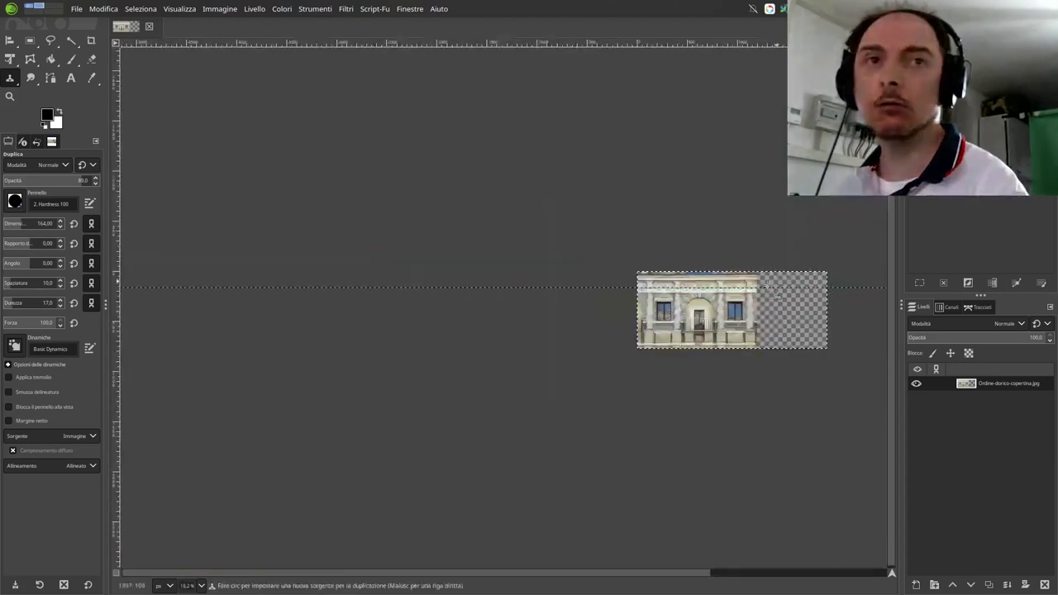
{"action": "scroll", "coordinate": [749, 294], "scroll_direction": "up", "scroll_amount": 4}
{"action": "scroll", "coordinate": [768, 289], "scroll_direction": "up", "scroll_amount": 2}
{"action": "scroll", "coordinate": [579, 248], "scroll_direction": "up", "scroll_amount": 2}
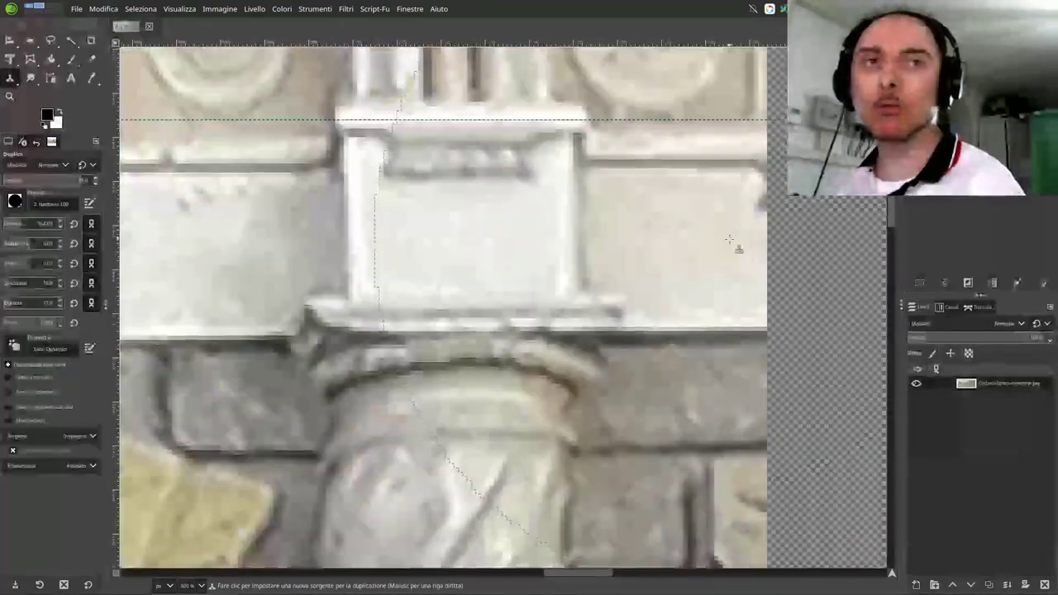
{"action": "scroll", "coordinate": [496, 165], "scroll_direction": "up", "scroll_amount": 1}
{"action": "scroll", "coordinate": [467, 120], "scroll_direction": "down", "scroll_amount": 1}
{"action": "scroll", "coordinate": [467, 120], "scroll_direction": "up", "scroll_amount": 1}
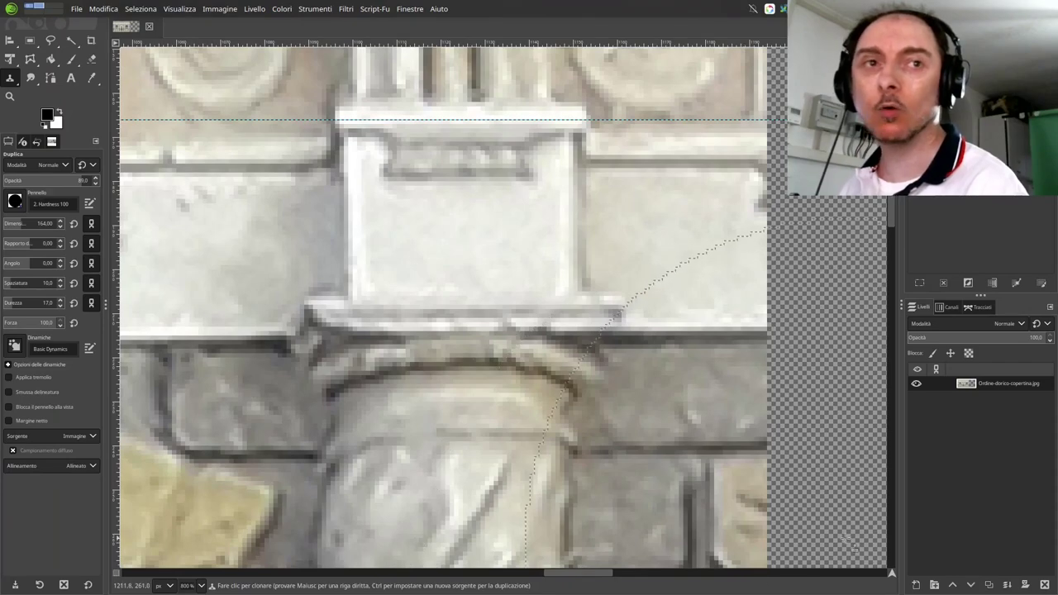
Scroll the view back and zoom out to 150% to see the facade beside the extension
{"action": "left_click", "coordinate": [829, 574]}
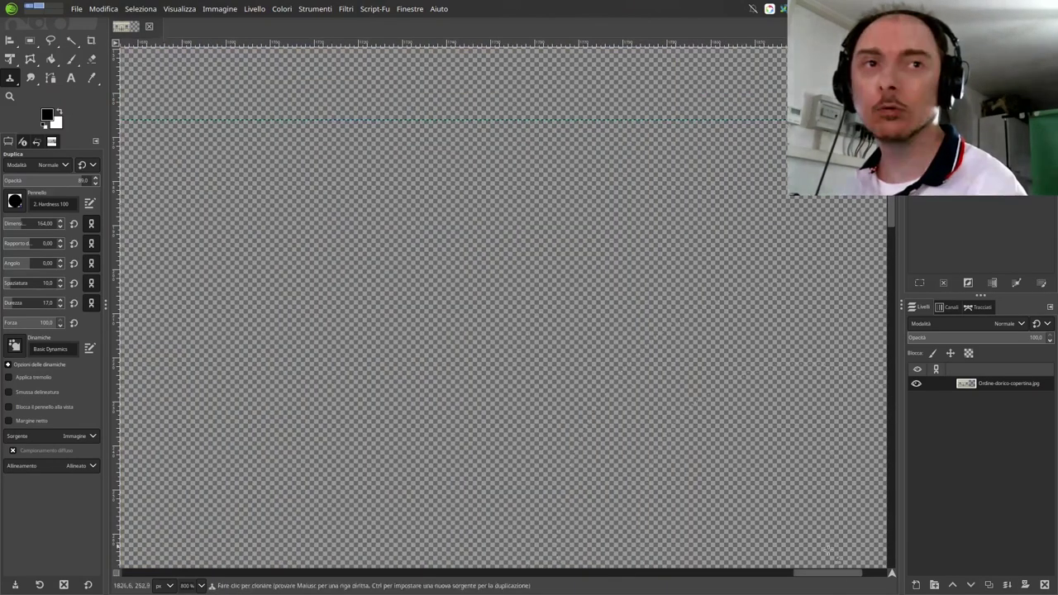
{"action": "left_click_drag", "start_coordinate": [829, 574], "coordinate": [612, 574]}
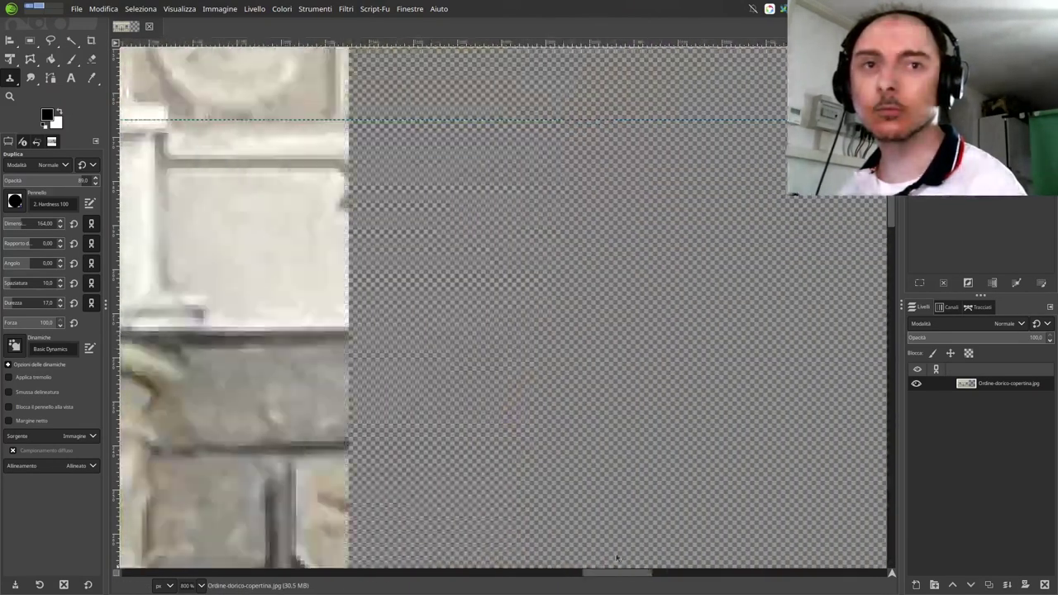
{"action": "scroll", "coordinate": [569, 368], "scroll_direction": "down", "scroll_amount": 2}
{"action": "scroll", "coordinate": [569, 369], "scroll_direction": "down", "scroll_amount": 2}
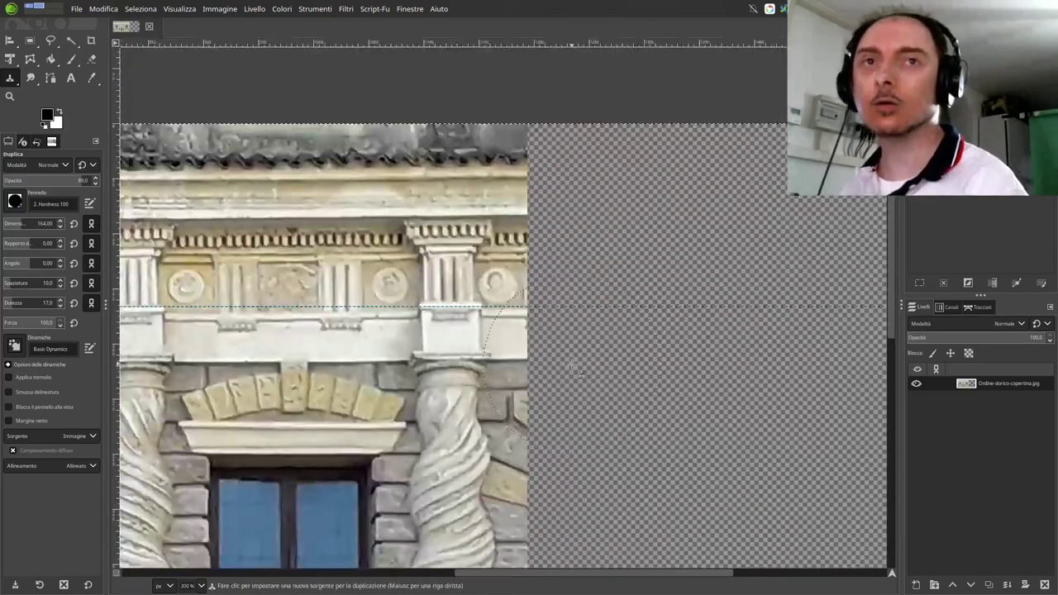
{"action": "scroll", "coordinate": [569, 369], "scroll_direction": "down", "scroll_amount": 1}
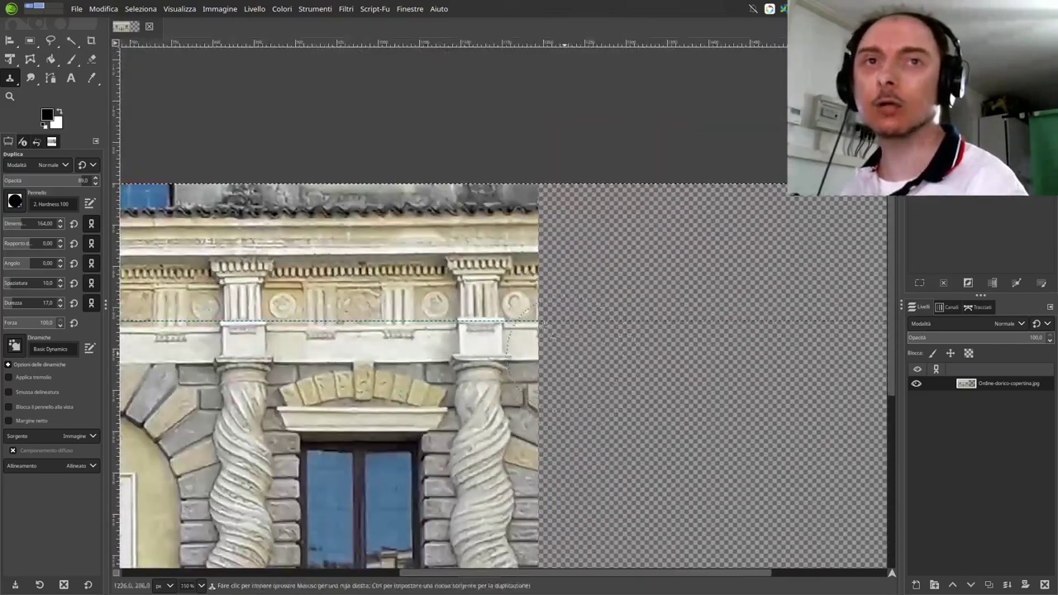
Fit the canvas to the layers via Imposta la superficie ai livelli, zoom out, and choose the Paintbrush
{"action": "left_click", "coordinate": [219, 10]}
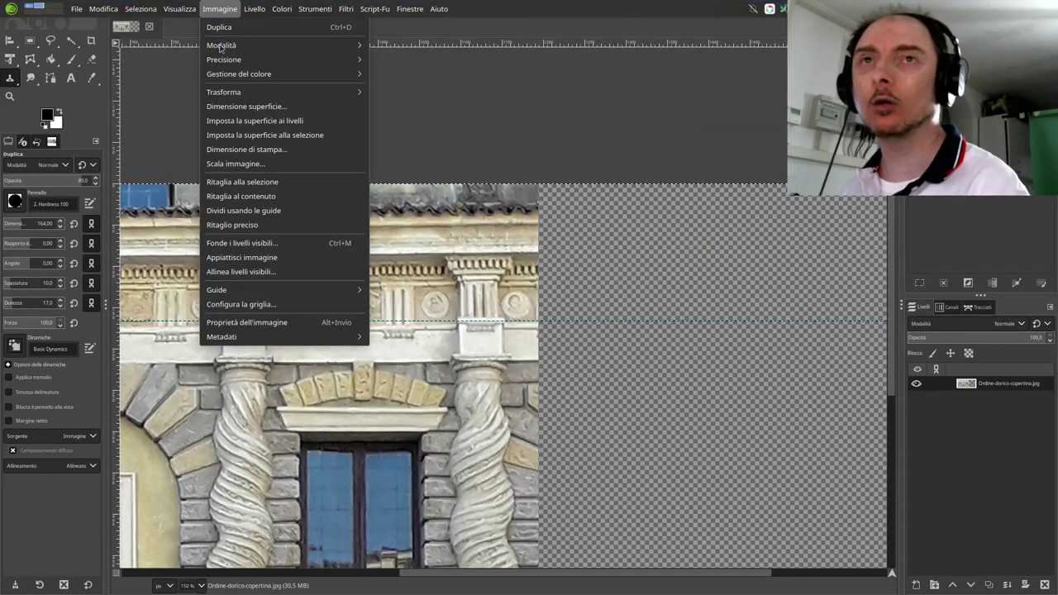
{"action": "left_click", "coordinate": [247, 123]}
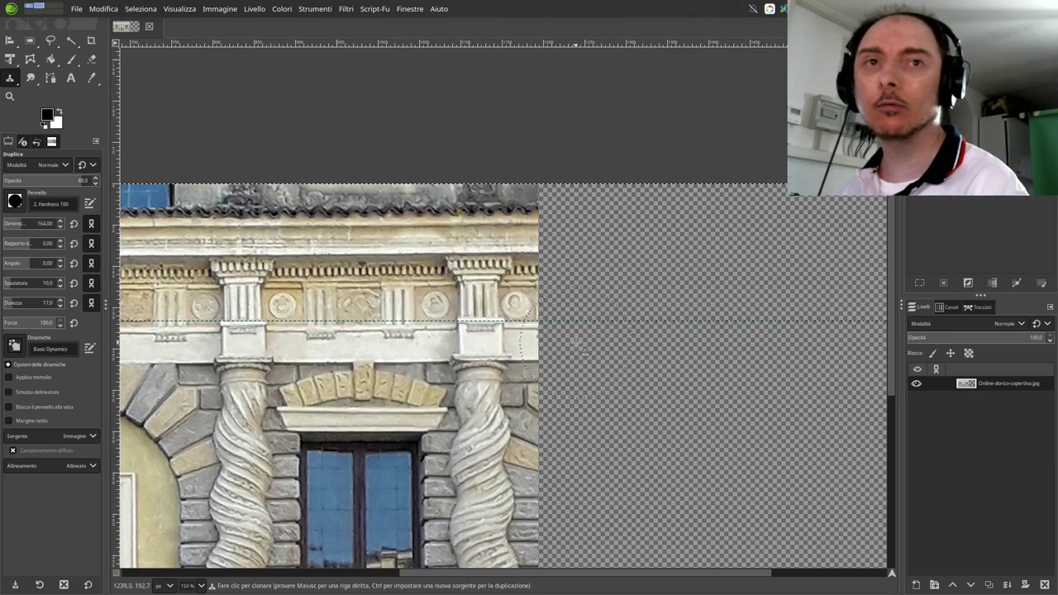
{"action": "key", "text": "minus"}
{"action": "key", "text": "minus"}
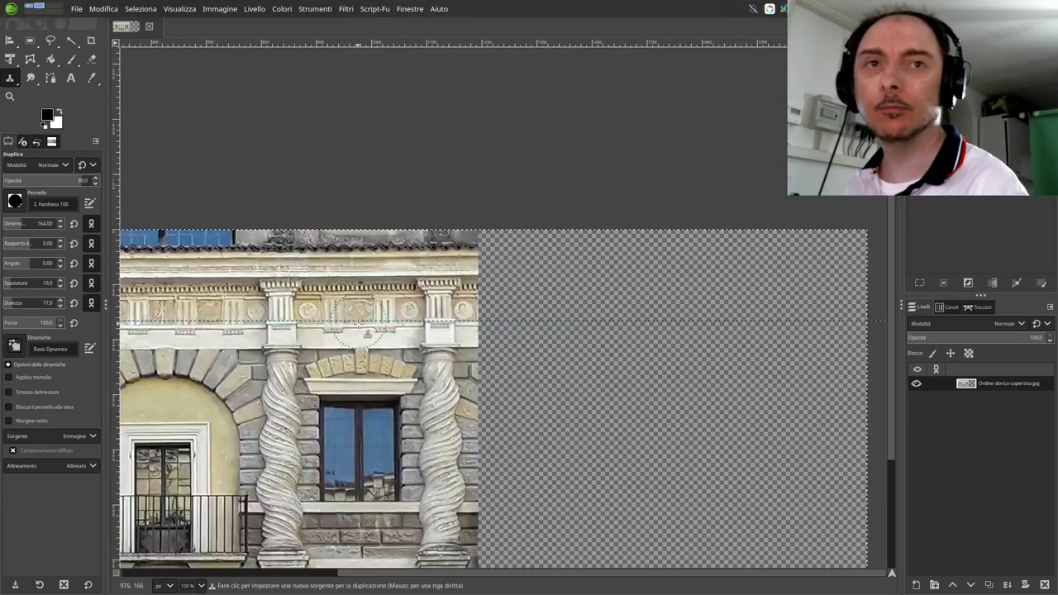
{"action": "key", "text": "minus"}
{"action": "key", "text": "minus"}
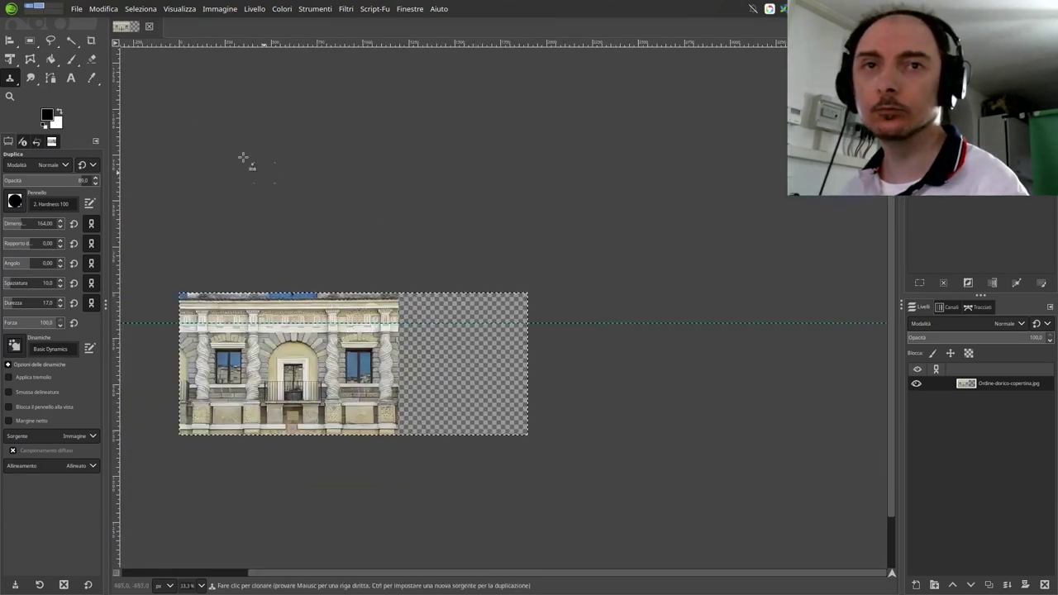
{"action": "left_click", "coordinate": [71, 59]}
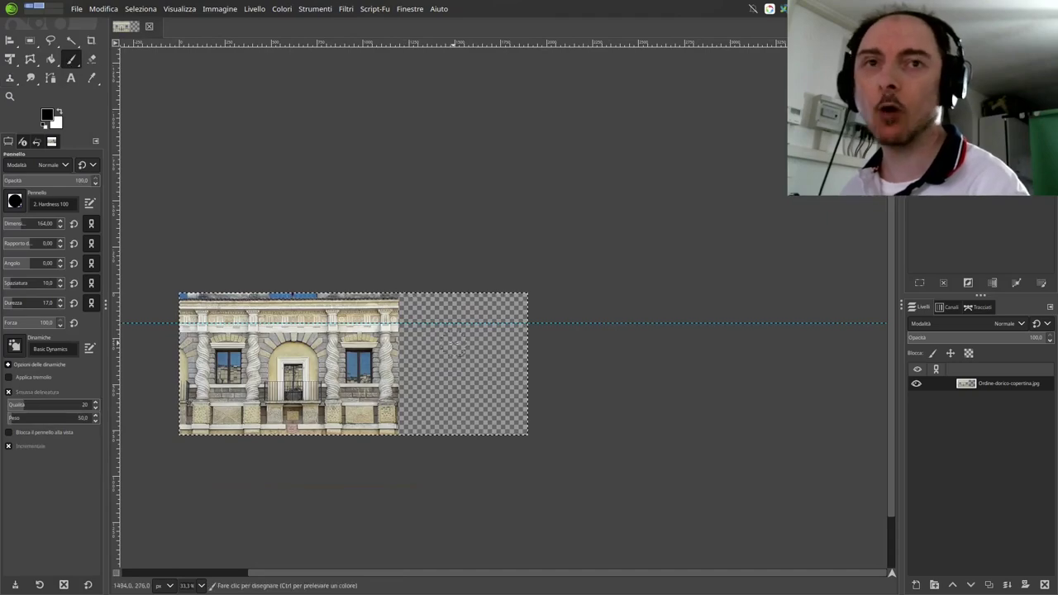
Paint a test black stroke on the transparent extension, then undo it
{"action": "left_click_drag", "start_coordinate": [453, 345], "coordinate": [448, 384]}
{"action": "key", "text": "ctrl+z"}
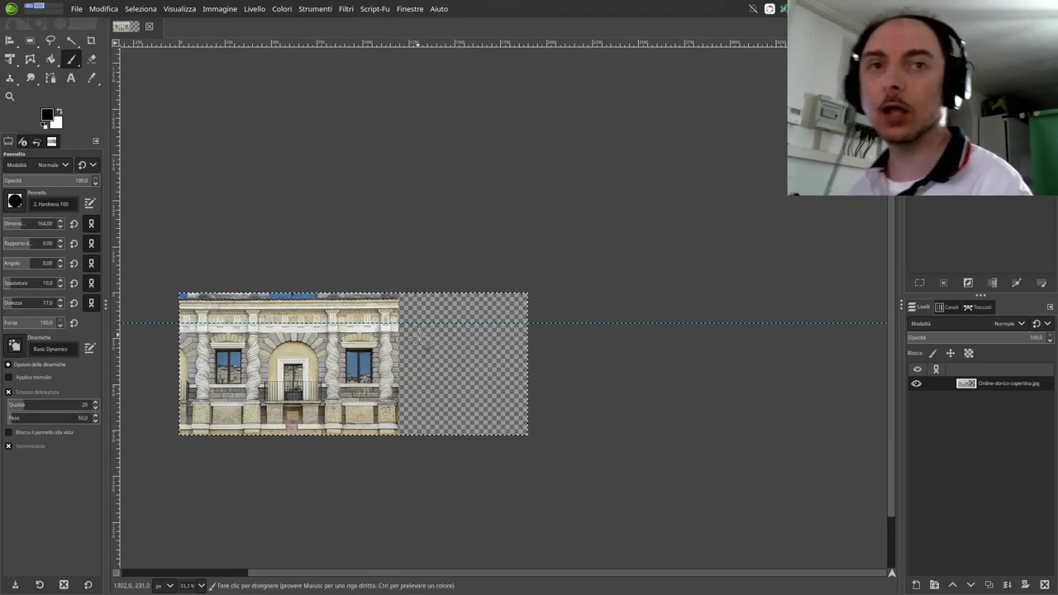
{"action": "scroll", "coordinate": [256, 344], "scroll_direction": "up", "scroll_amount": 1}
{"action": "scroll", "coordinate": [256, 343], "scroll_direction": "up", "scroll_amount": 3}
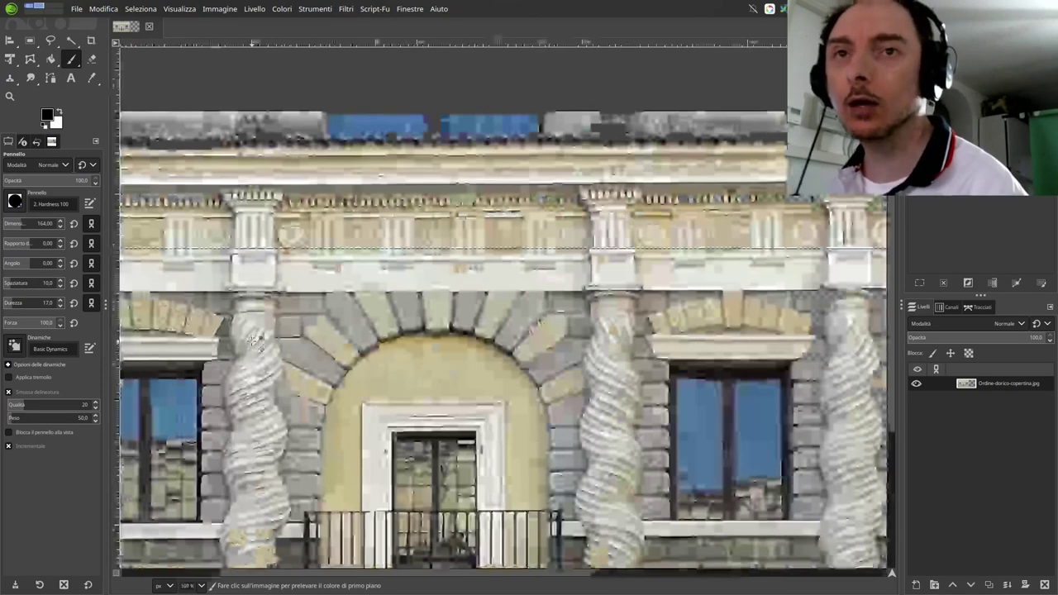
Return to the Clone tool, zoomed in on the column capital at the guide
{"action": "left_click", "coordinate": [10, 78]}
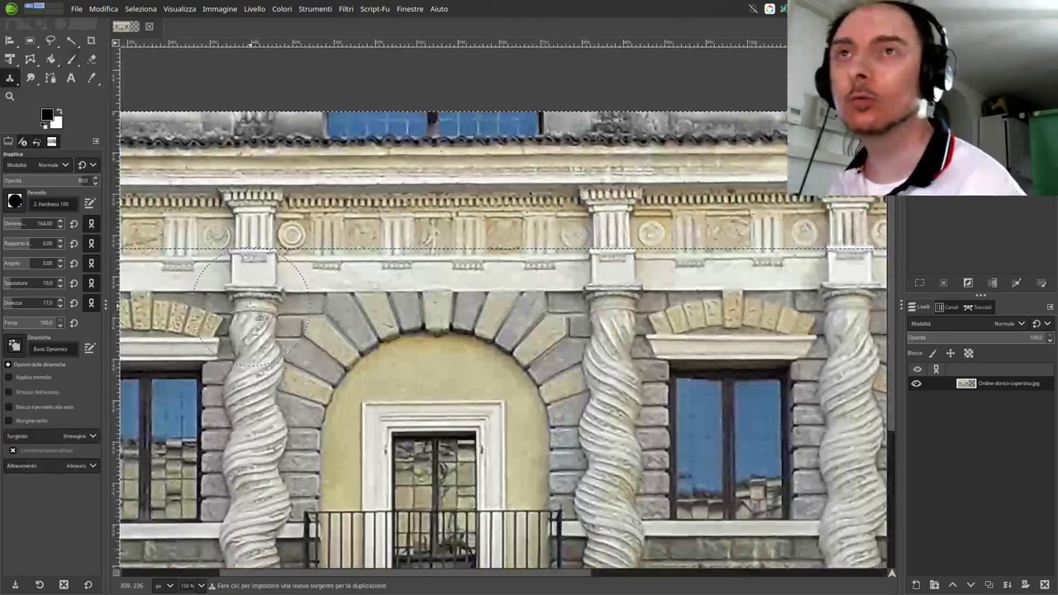
{"action": "scroll", "coordinate": [248, 285], "scroll_direction": "up", "scroll_amount": 2}
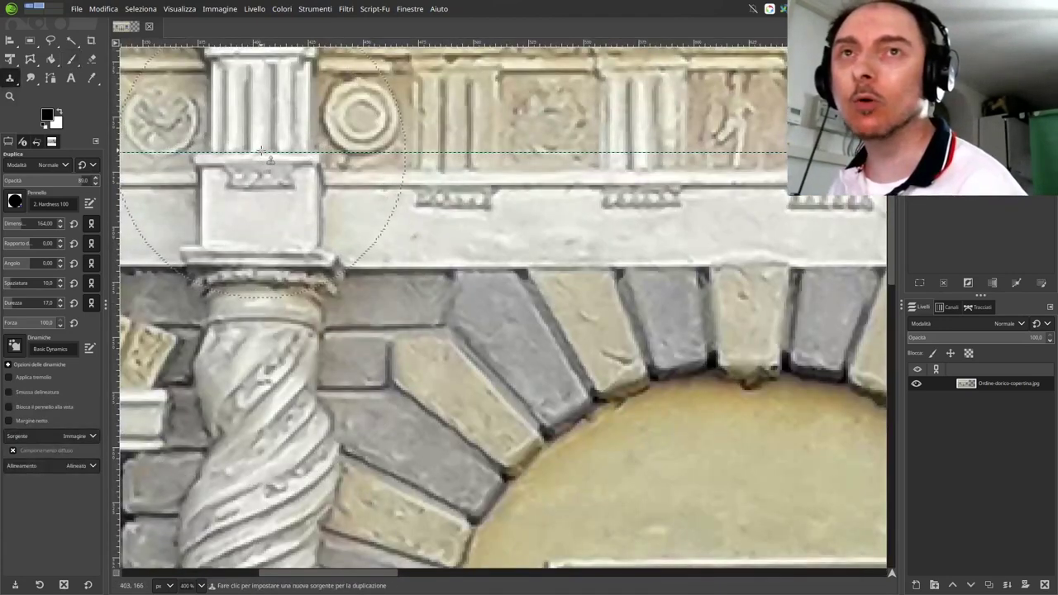
{"action": "scroll", "coordinate": [252, 157], "scroll_direction": "up", "scroll_amount": 3}
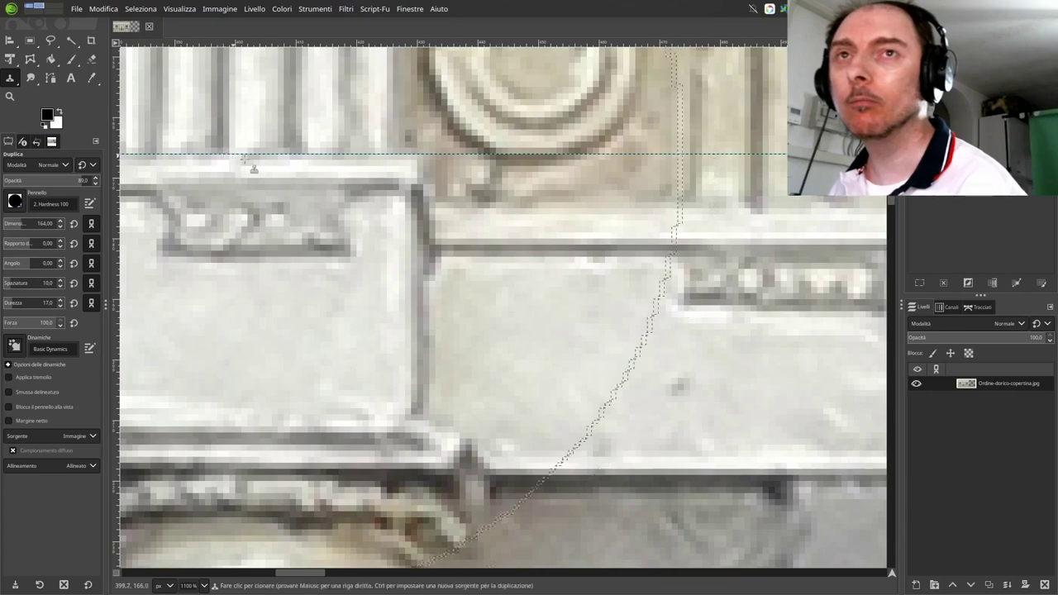
{"action": "scroll", "coordinate": [228, 157], "scroll_direction": "down", "scroll_amount": 2}
{"action": "scroll", "coordinate": [227, 157], "scroll_direction": "down", "scroll_amount": 3}
{"action": "scroll", "coordinate": [227, 157], "scroll_direction": "down", "scroll_amount": 3}
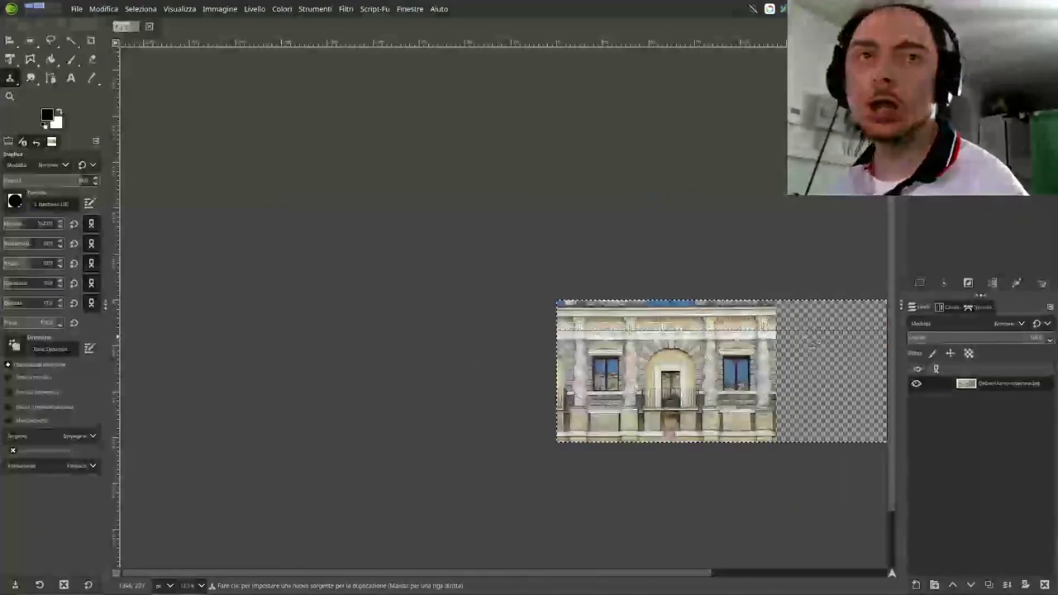
{"action": "scroll", "coordinate": [527, 290], "scroll_direction": "up", "scroll_amount": 2}
{"action": "scroll", "coordinate": [527, 289], "scroll_direction": "up", "scroll_amount": 2}
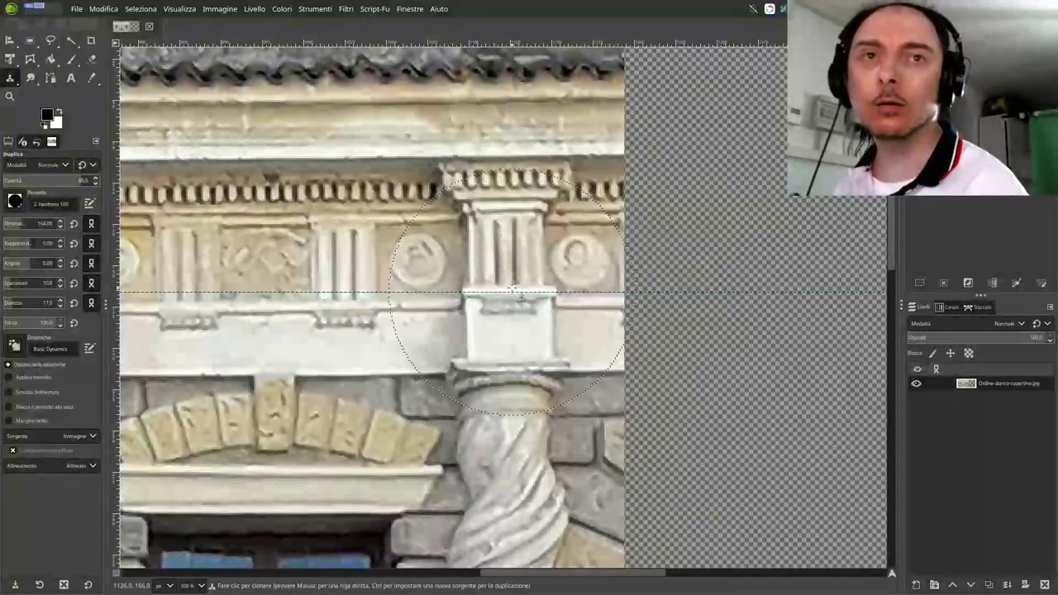
Clone the capital, medallion and frieze stonework into the upper part of the transparent extension
{"action": "mouse_move", "coordinate": [512, 287]}
{"action": "left_mouse_down"}
{"action": "mouse_move", "coordinate": [487, 248]}
{"action": "mouse_move", "coordinate": [514, 83]}
{"action": "mouse_move", "coordinate": [634, 352]}
{"action": "mouse_move", "coordinate": [636, 494]}
{"action": "mouse_move", "coordinate": [825, 569]}
{"action": "mouse_move", "coordinate": [762, 118]}
{"action": "mouse_move", "coordinate": [734, 439]}
{"action": "mouse_move", "coordinate": [809, 500]}
{"action": "left_mouse_up"}
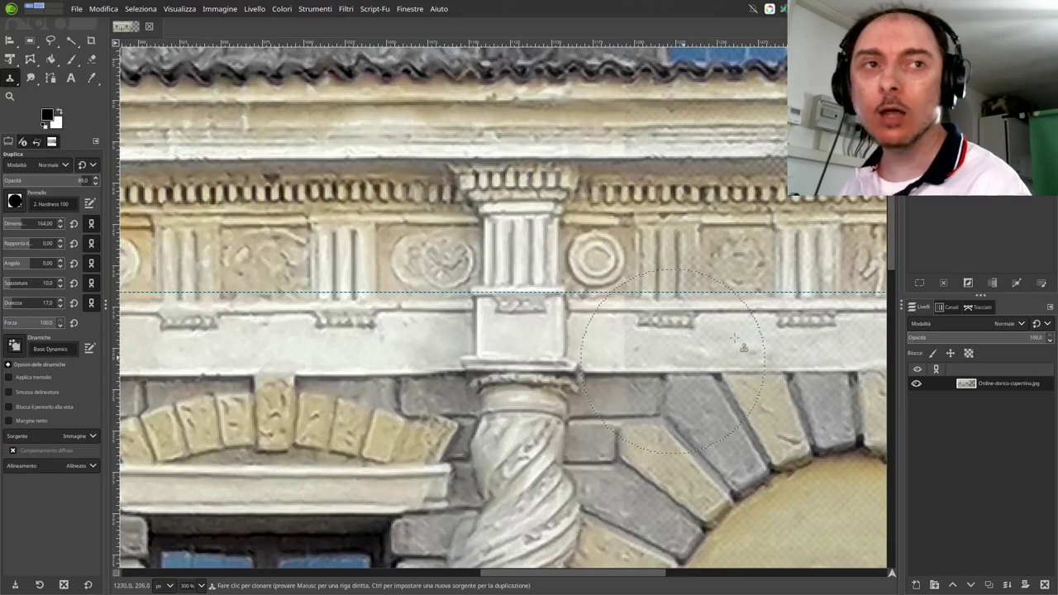
{"action": "scroll", "coordinate": [885, 244], "scroll_direction": "down", "scroll_amount": 4}
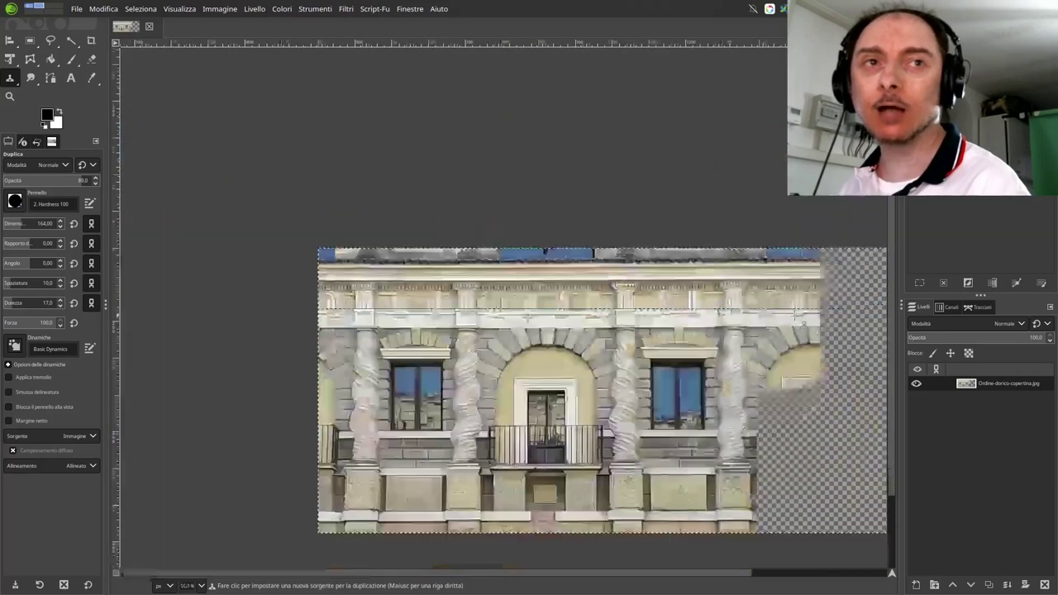
{"action": "scroll", "coordinate": [793, 405], "scroll_direction": "up", "scroll_amount": 1}
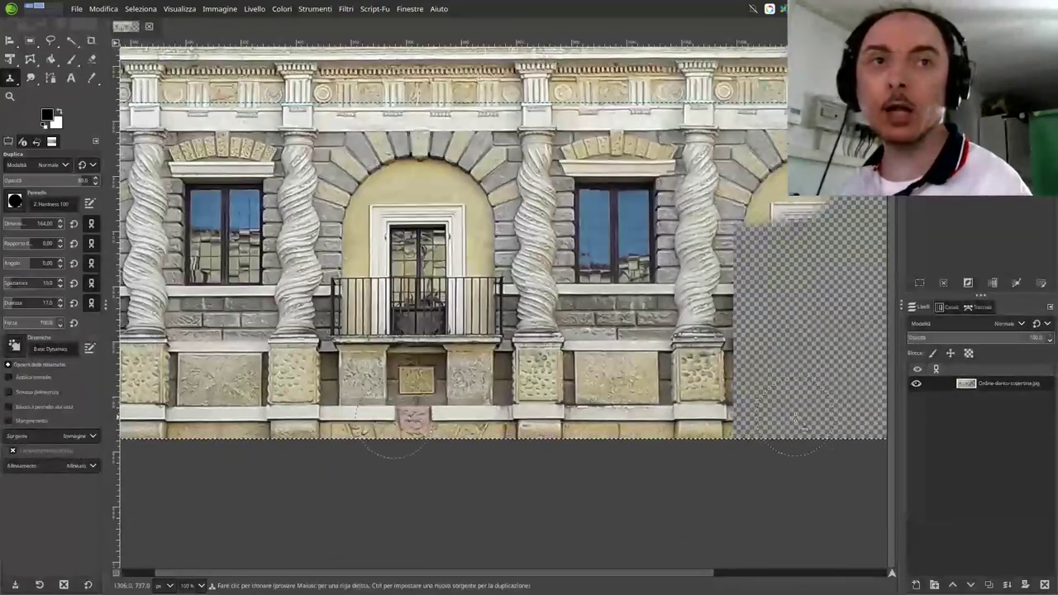
Clone the balcony, twisted columns, another arched window and a further window across the extension
{"action": "mouse_move", "coordinate": [749, 201]}
{"action": "left_mouse_down"}
{"action": "mouse_move", "coordinate": [736, 468]}
{"action": "mouse_move", "coordinate": [777, 122]}
{"action": "left_mouse_up"}
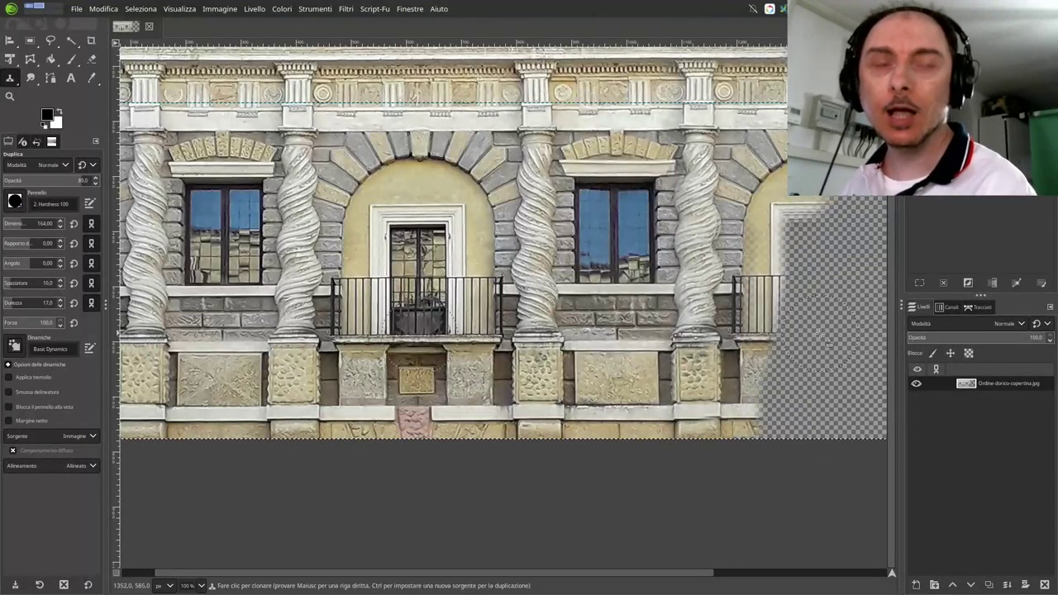
{"action": "scroll", "coordinate": [860, 347], "scroll_direction": "down", "scroll_amount": 3}
{"action": "scroll", "coordinate": [804, 441], "scroll_direction": "down", "scroll_amount": 3}
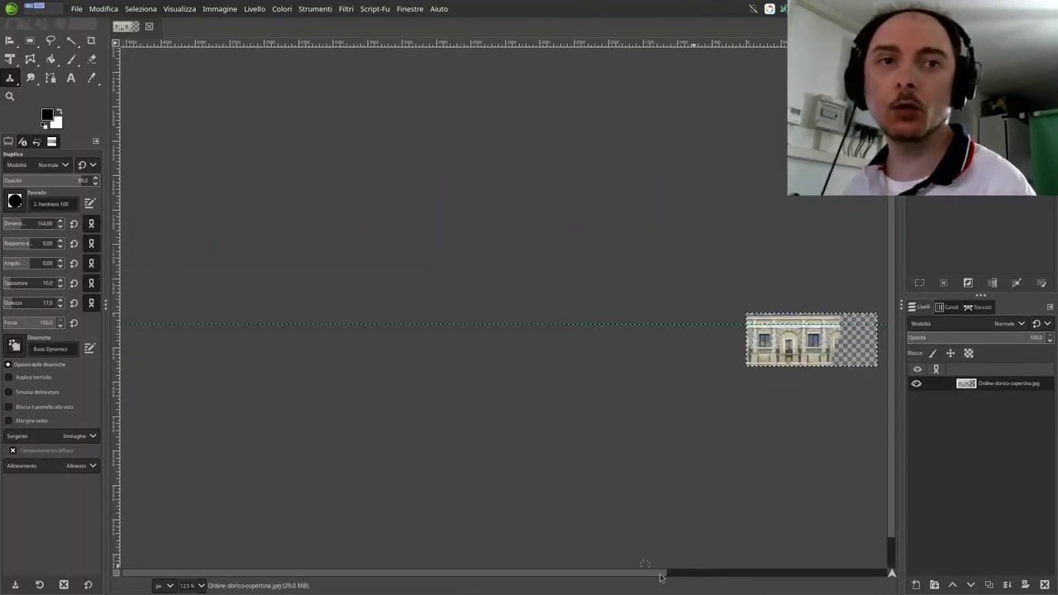
{"action": "left_click_drag", "start_coordinate": [661, 573], "coordinate": [732, 573]}
{"action": "mouse_move", "coordinate": [537, 324]}
{"action": "left_mouse_down"}
{"action": "mouse_move", "coordinate": [590, 352]}
{"action": "mouse_move", "coordinate": [569, 371]}
{"action": "left_mouse_up"}
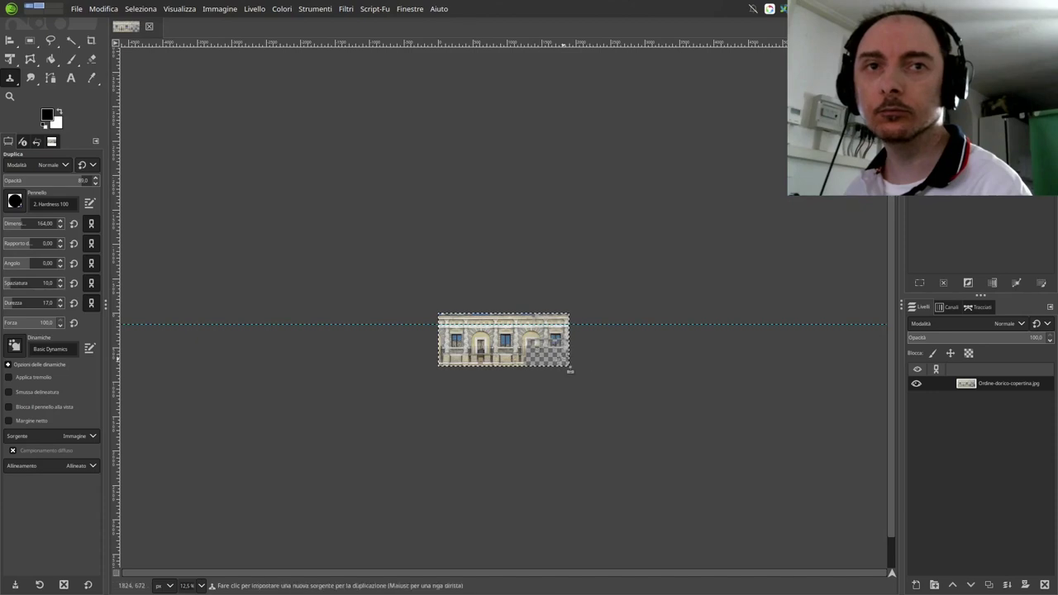
{"action": "scroll", "coordinate": [570, 370], "scroll_direction": "up", "scroll_amount": 1}
{"action": "scroll", "coordinate": [557, 371], "scroll_direction": "up", "scroll_amount": 2}
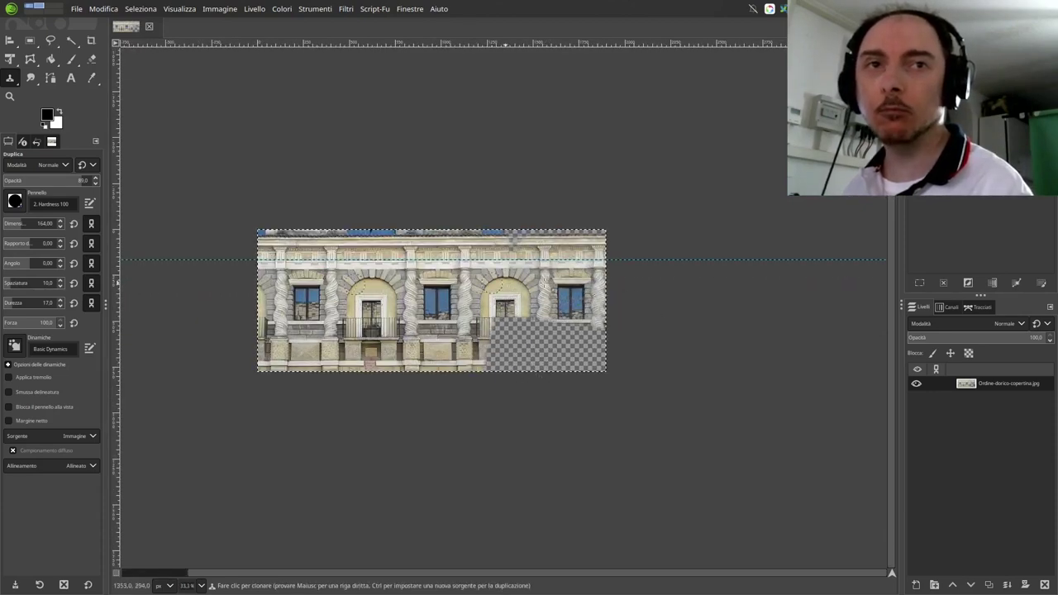
Clone base-storey and balcony texture into the lower-right gap and smooth the blue top-edge strip
{"action": "mouse_move", "coordinate": [494, 308]}
{"action": "left_mouse_down"}
{"action": "mouse_move", "coordinate": [532, 378]}
{"action": "mouse_move", "coordinate": [496, 360]}
{"action": "mouse_move", "coordinate": [539, 354]}
{"action": "left_mouse_up"}
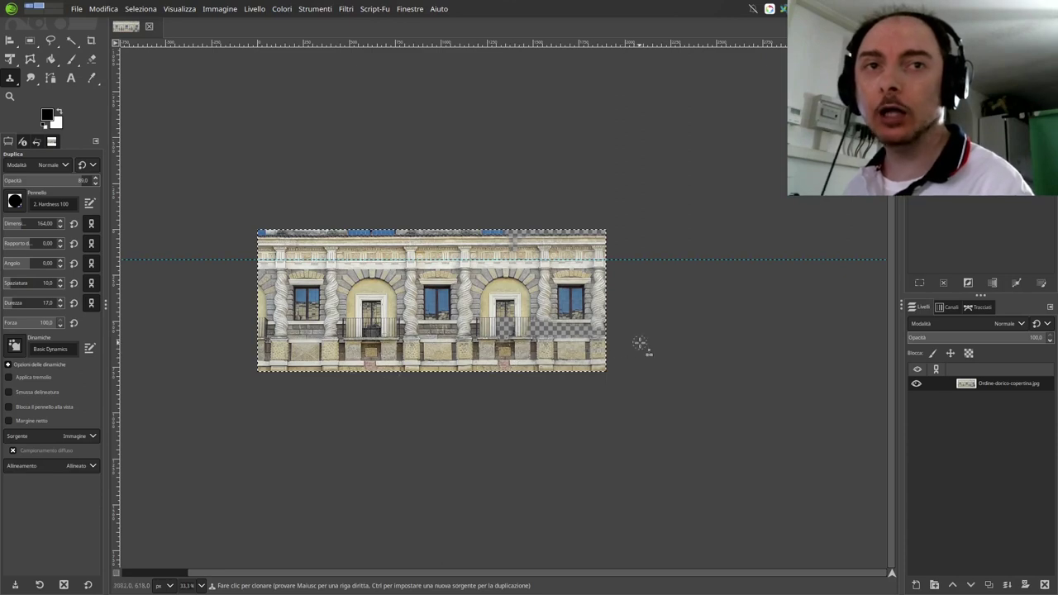
{"action": "left_click_drag", "start_coordinate": [626, 350], "coordinate": [495, 322]}
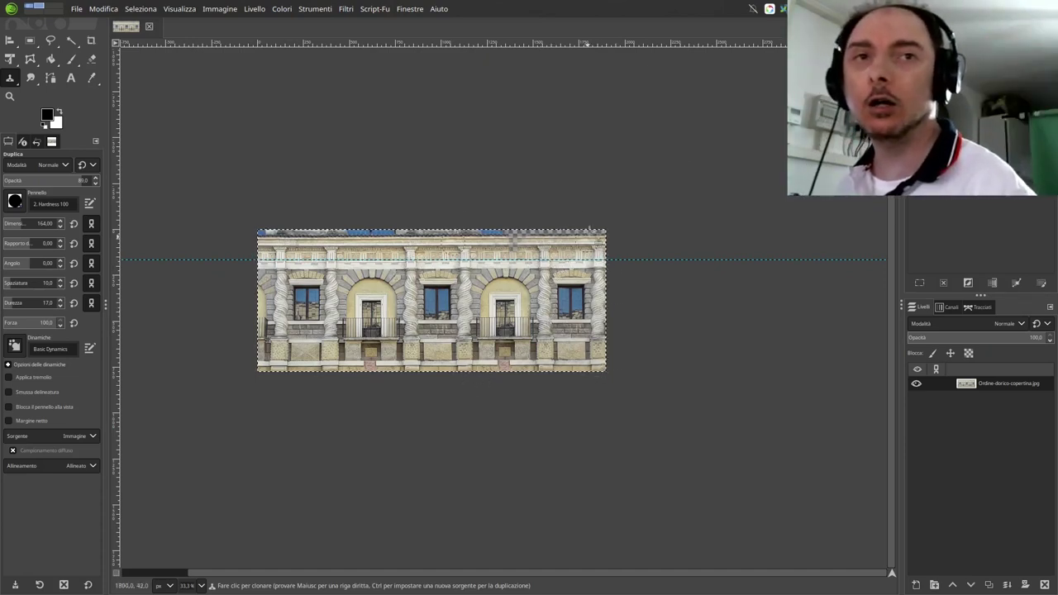
{"action": "left_click_drag", "start_coordinate": [588, 233], "coordinate": [478, 232]}
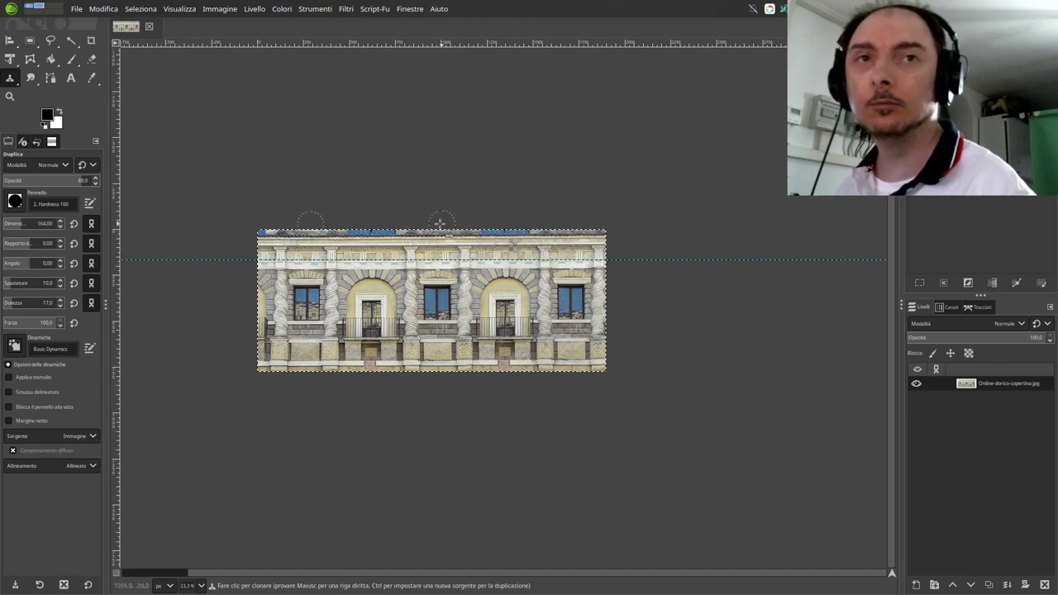